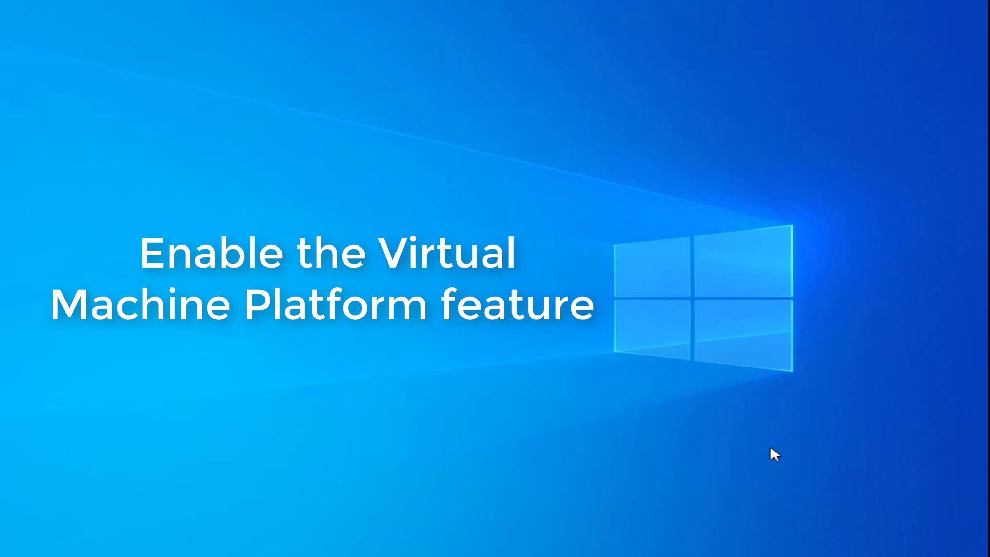
- Enable Virtual Machine Platform in Windows Features and restart the PC to apply it
left_click(663, 144)
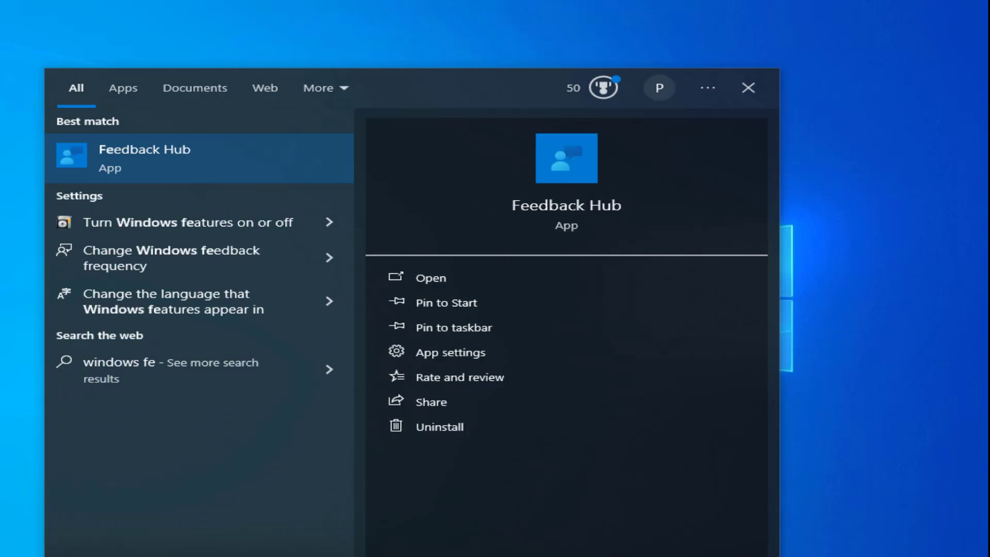
left_click(191, 212)
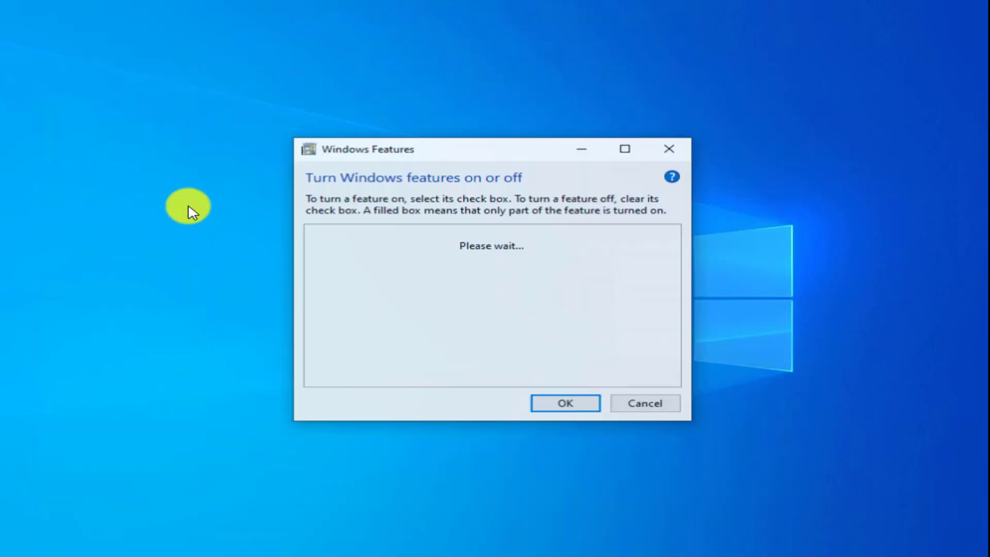
left_click_drag(673, 264, 672, 330)
left_click(331, 330)
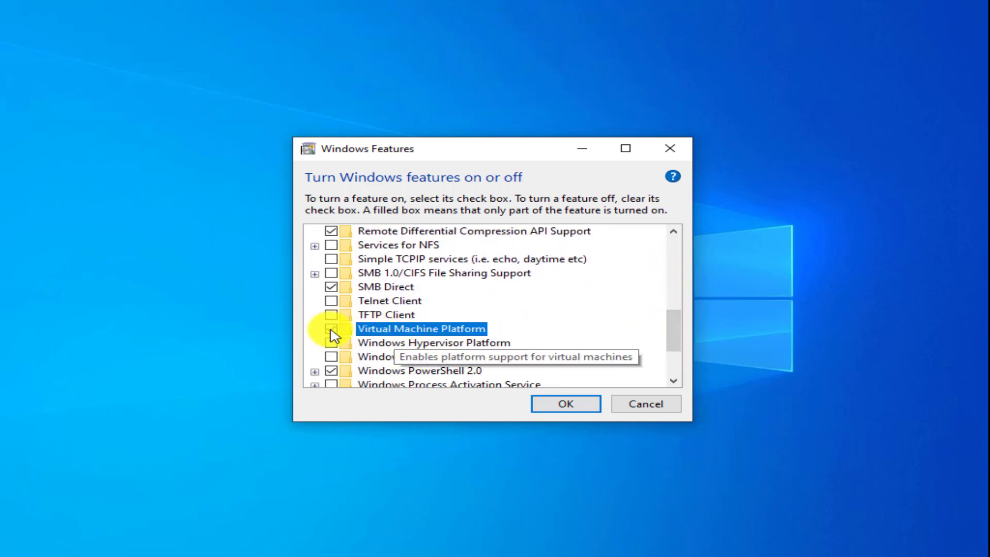
left_click(555, 405)
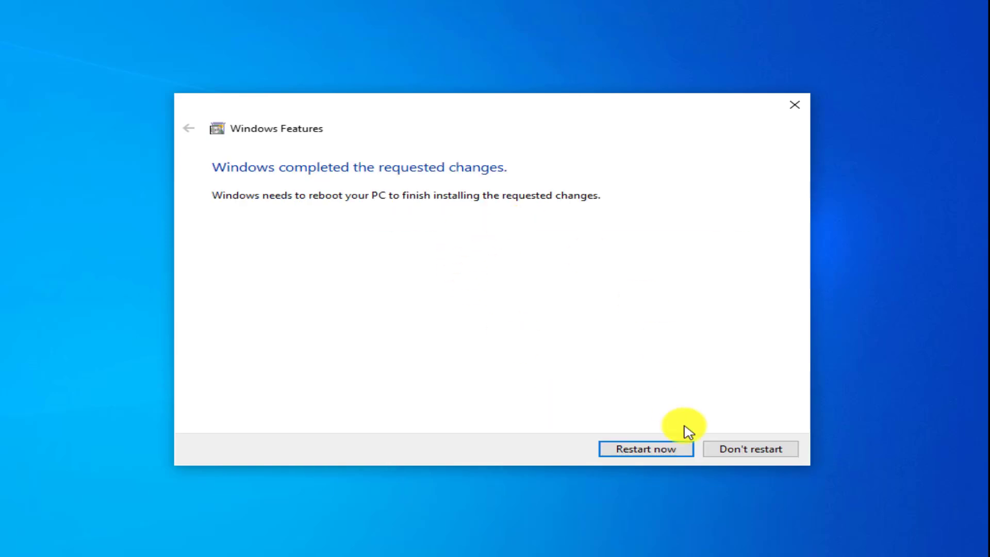
left_click(685, 454)
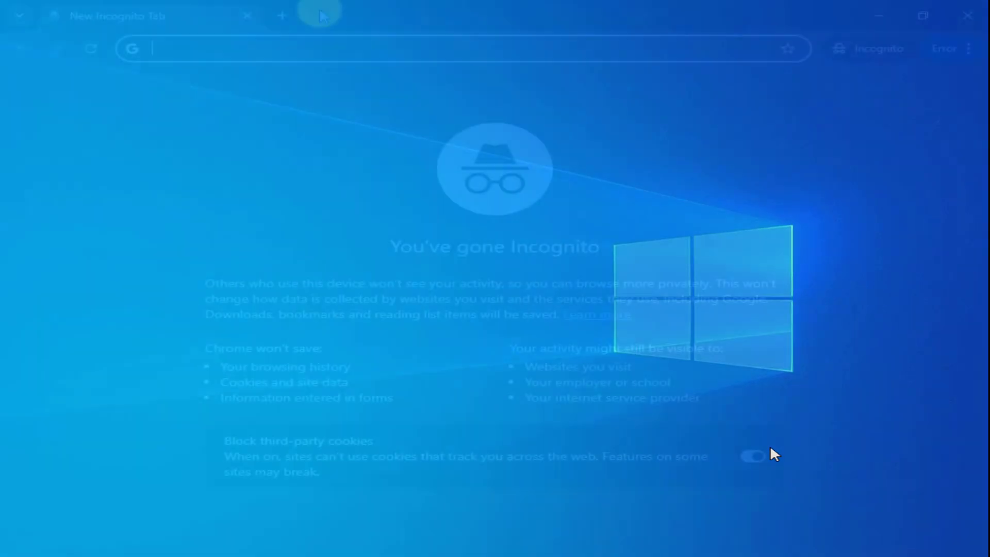
- Load the WSABuilds GitHub repository page in Chrome from the pasted URL
right_click(315, 48)
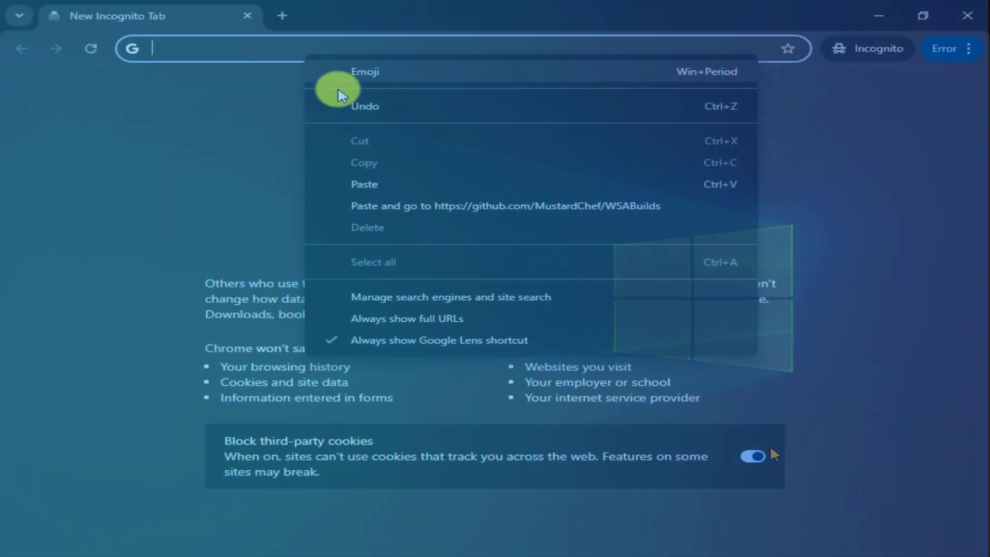
left_click(381, 184)
key("Return")
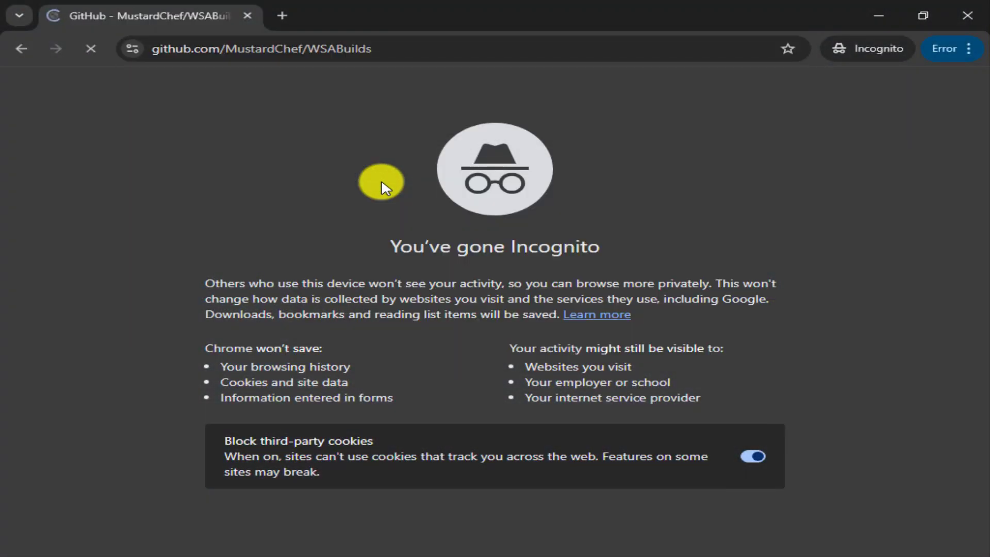
- Download the LTS Build #3 GApps Windows_10 .7z archive into the apk on pc folder
scroll(488, 317, "down", 20)
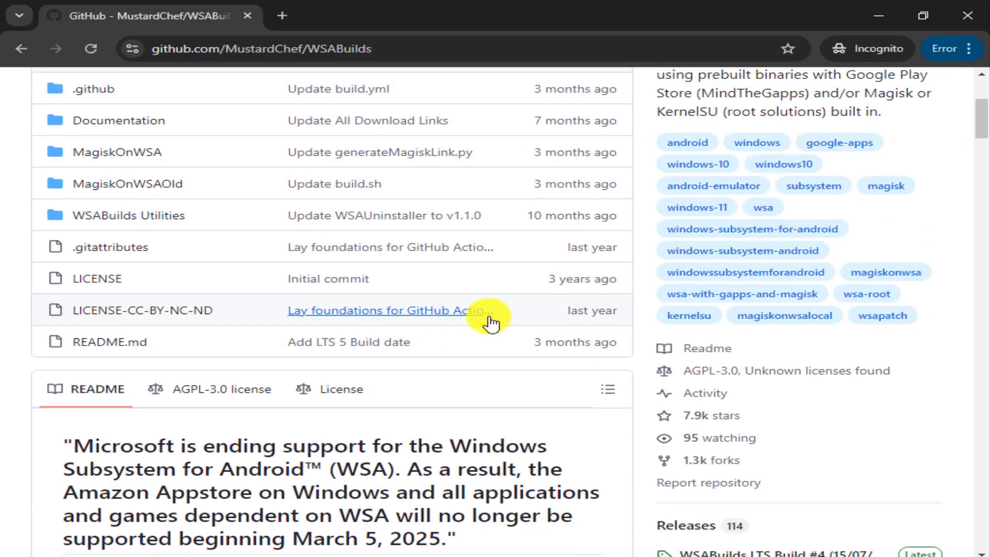
scroll(490, 323, "down", 10)
scroll(489, 321, "up", 3)
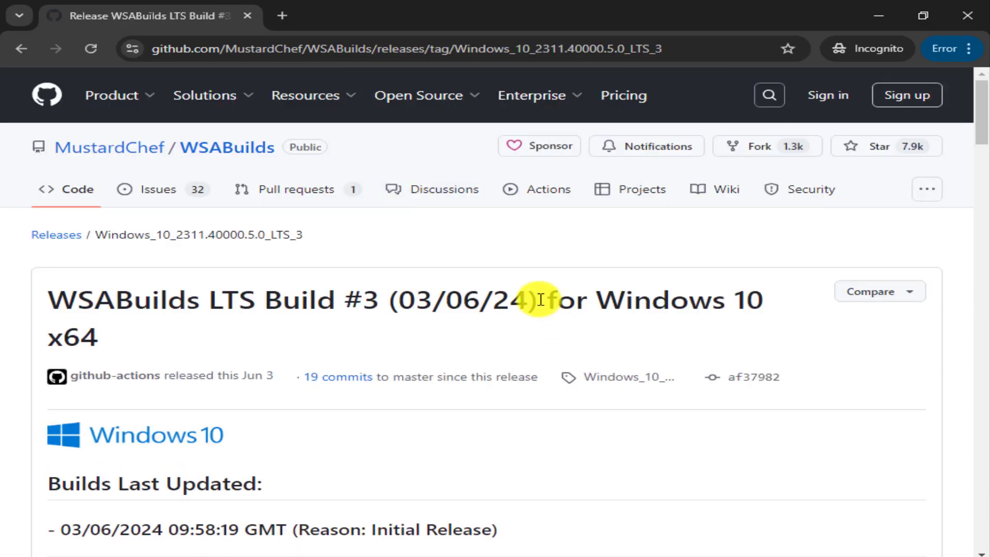
scroll(537, 303, "down", 15)
scroll(537, 305, "down", 20)
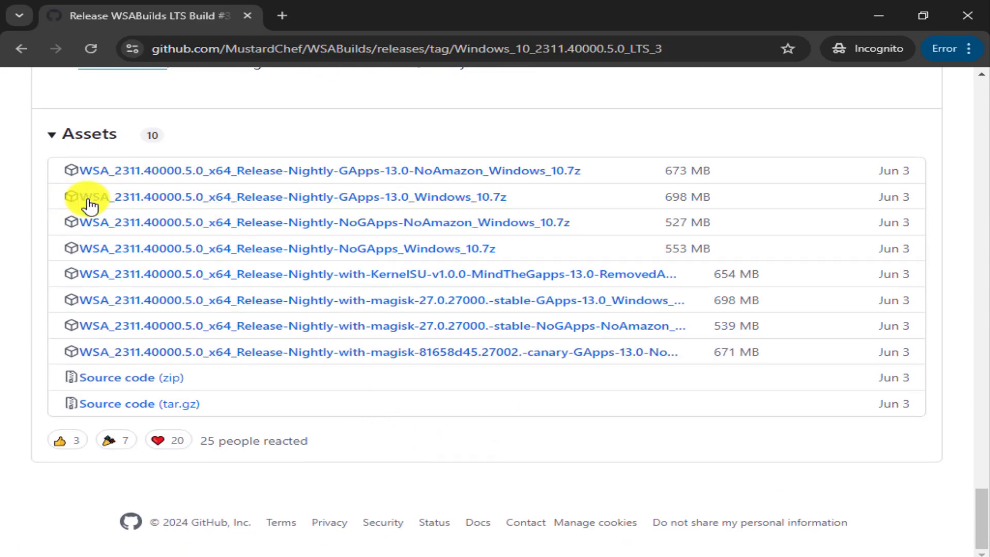
left_click(404, 198)
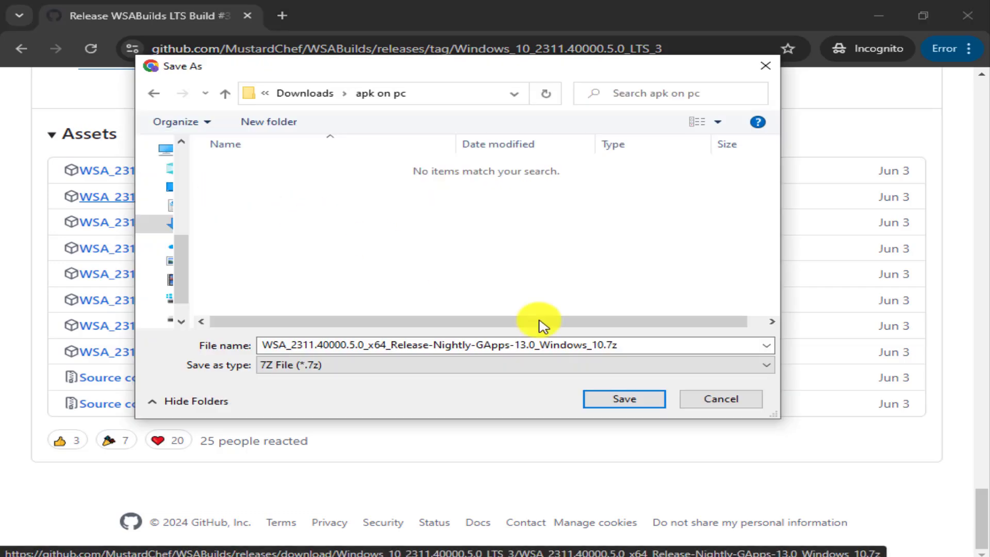
left_click(638, 403)
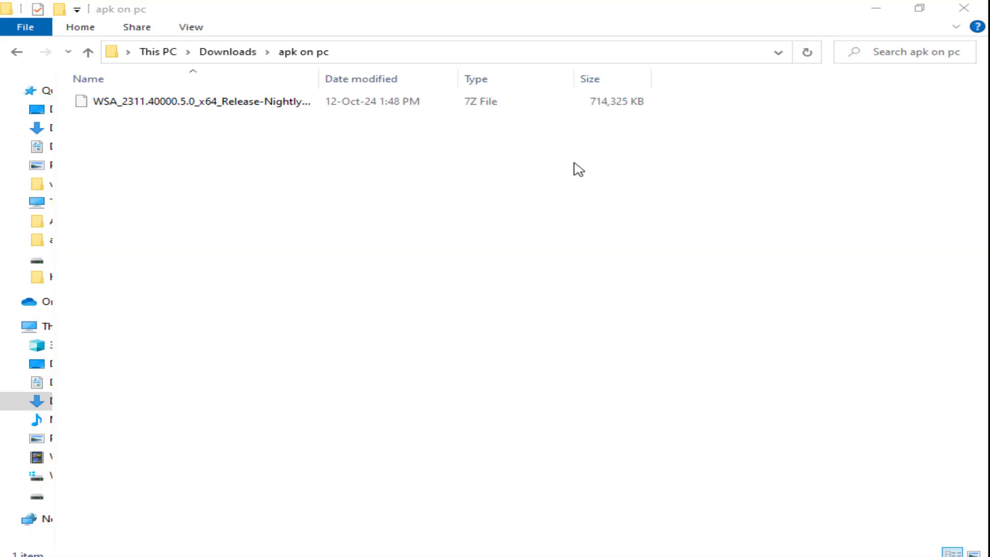
- Open the downloaded WSA .7z archive from the apk on pc folder in 7-Zip
left_click(353, 237)
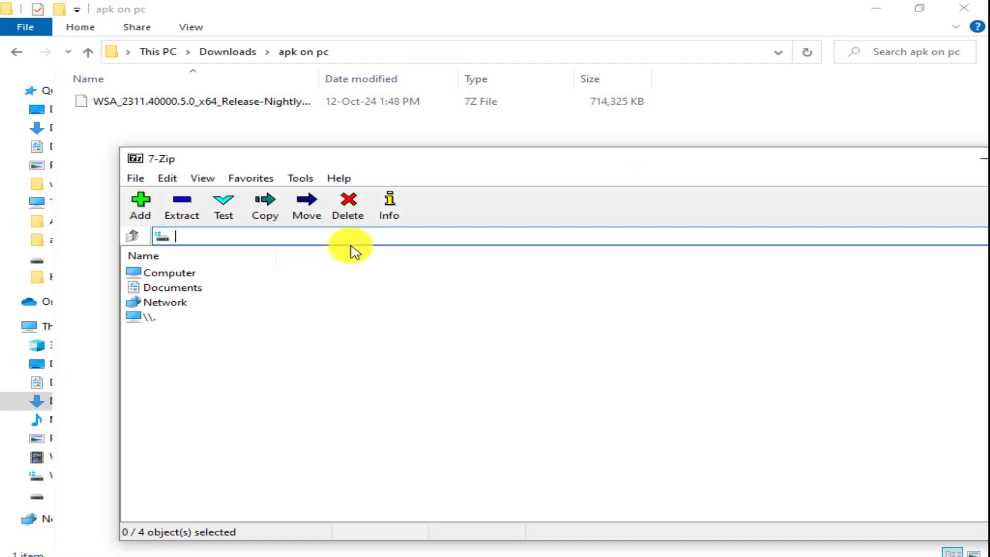
type("C:\\Users\\HTC\\Downloads\\apk on pc")
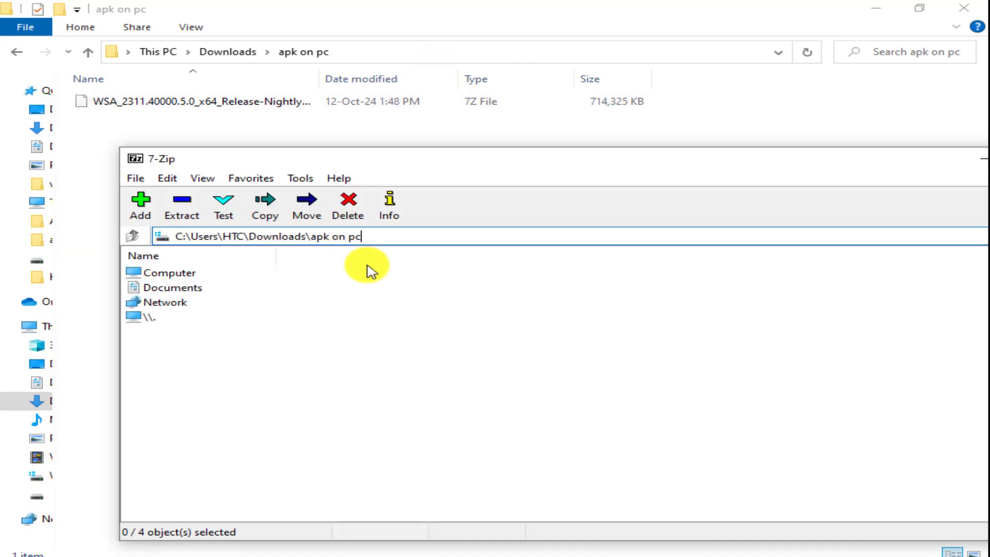
key("Return")
double_click(332, 275)
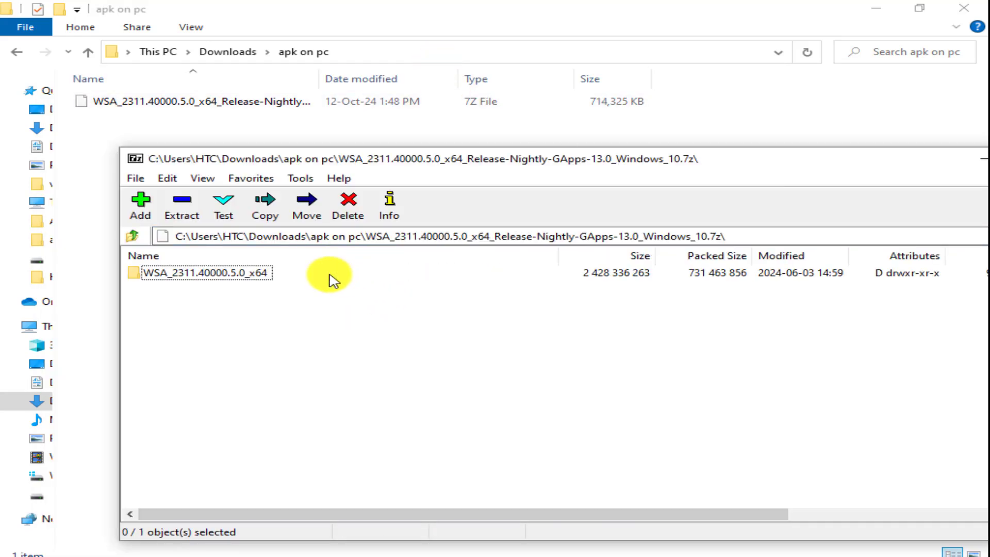
- Extract the WSA_2311.40000.5.0_x64 folder into apk on pc and find its Run.bat script
left_click_drag(262, 163, 579, 146)
left_click_drag(515, 253, 256, 233)
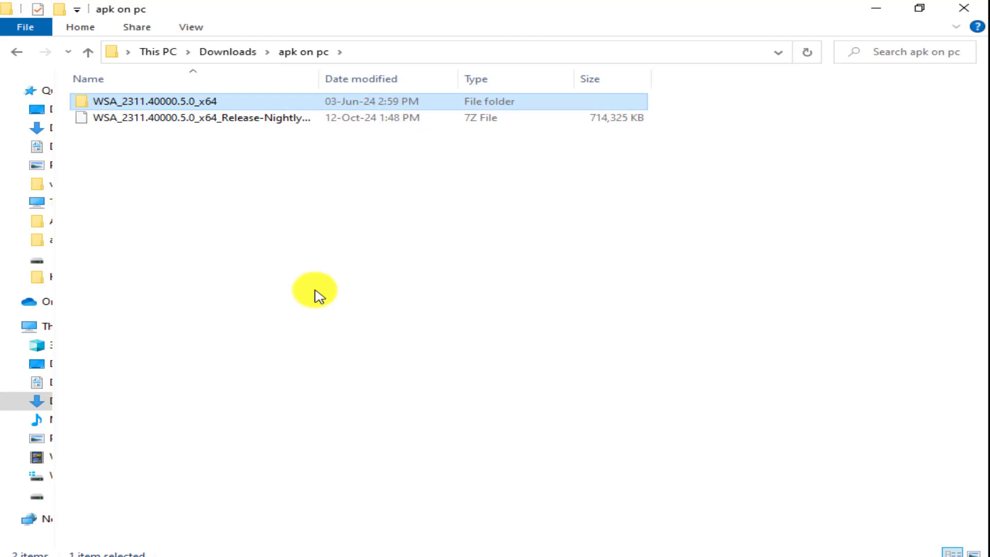
double_click(216, 104)
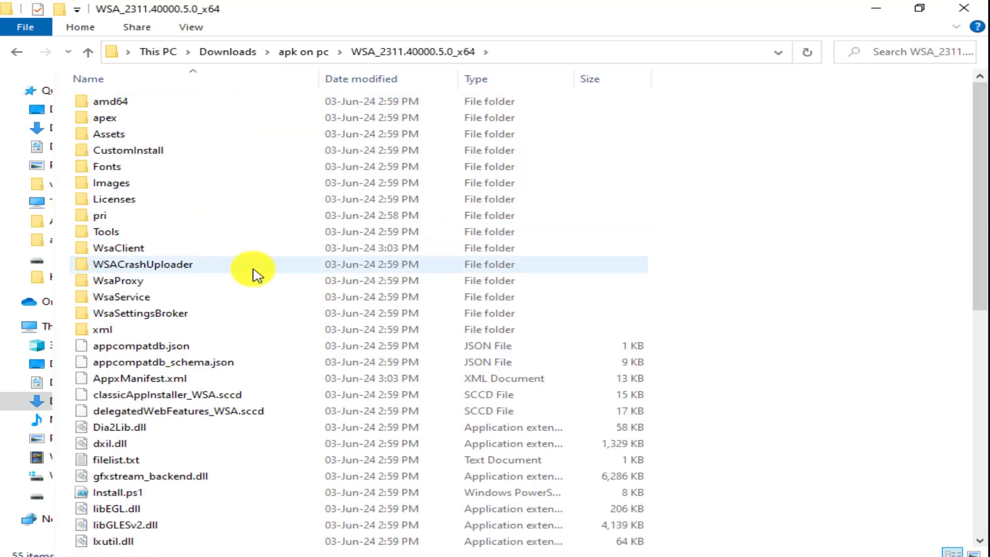
scroll(255, 268, "down", 5)
scroll(256, 277, "down", 1)
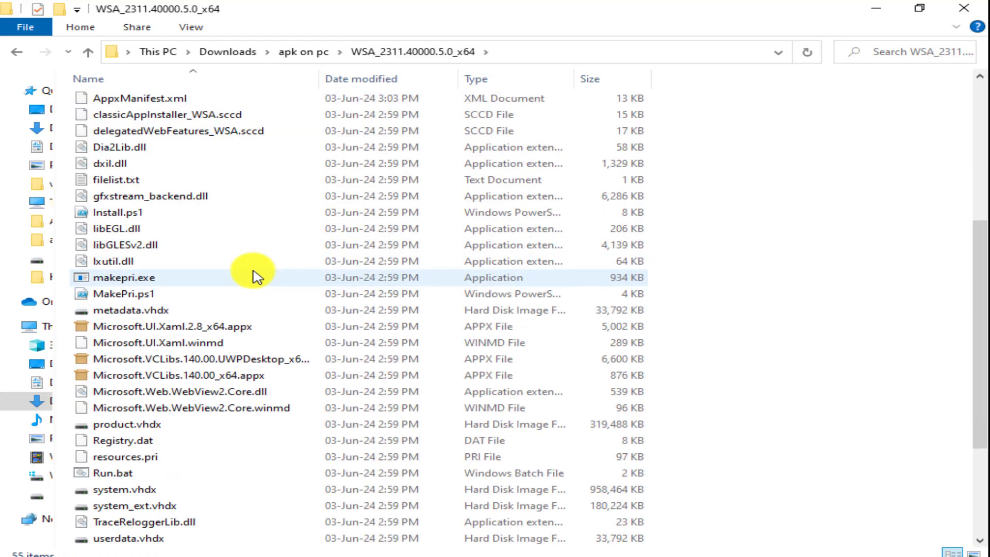
scroll(254, 277, "down", 4)
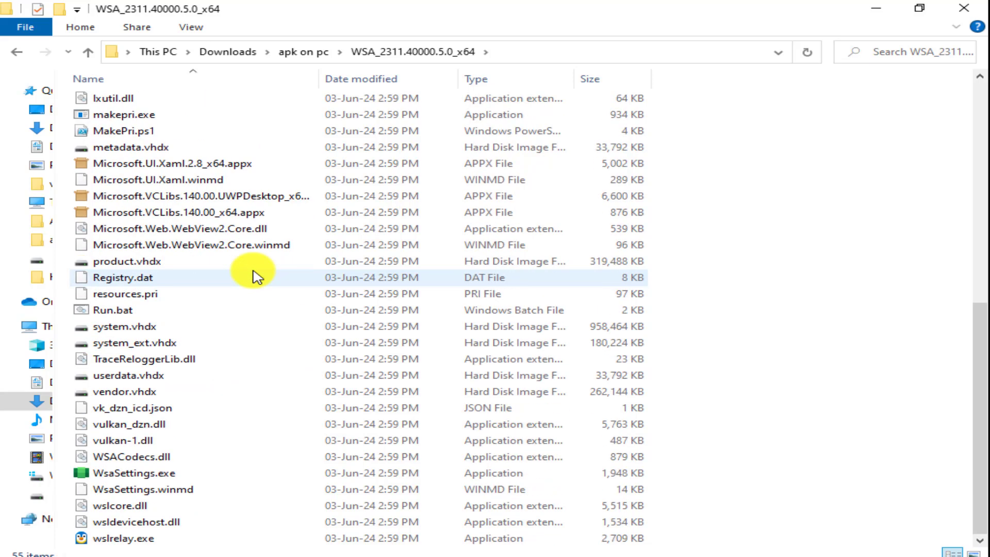
right_click(130, 310)
- Run Run.bat to install WSA, then opt in to diagnostic data and continue
left_click(392, 292)
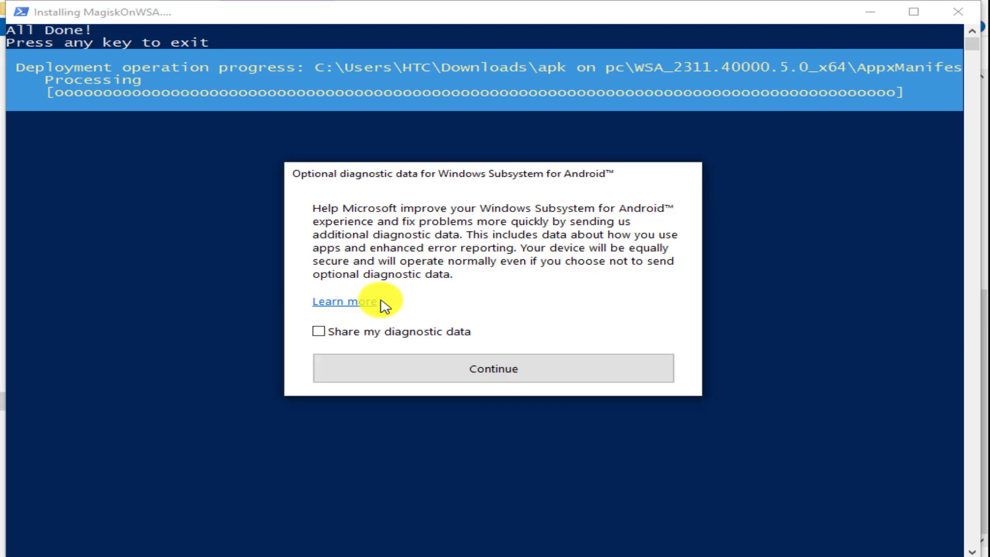
left_click(335, 333)
left_click(437, 372)
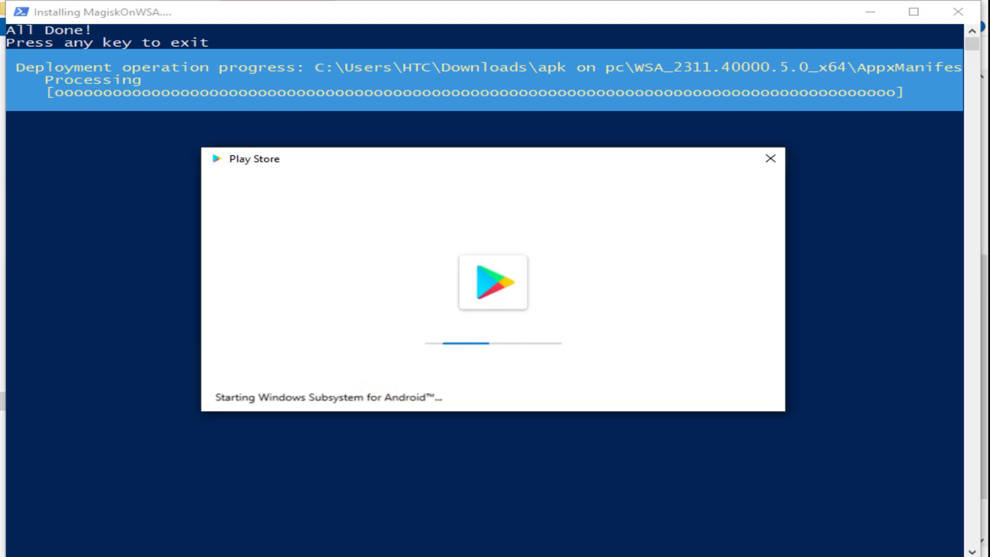
mouse_move(443, 556)
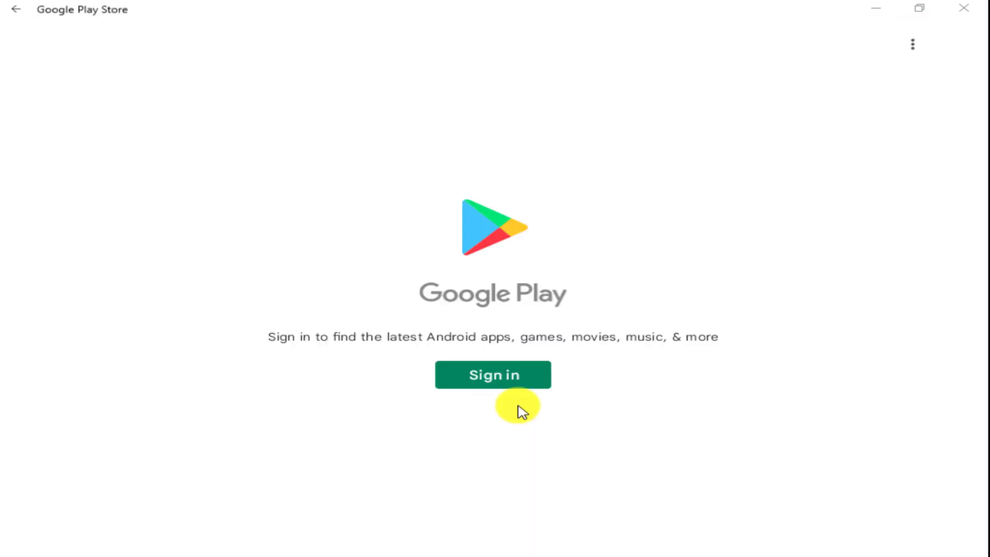
- Sign in to Google Play with the account e-mail and password and accept Google's terms
left_click(524, 383)
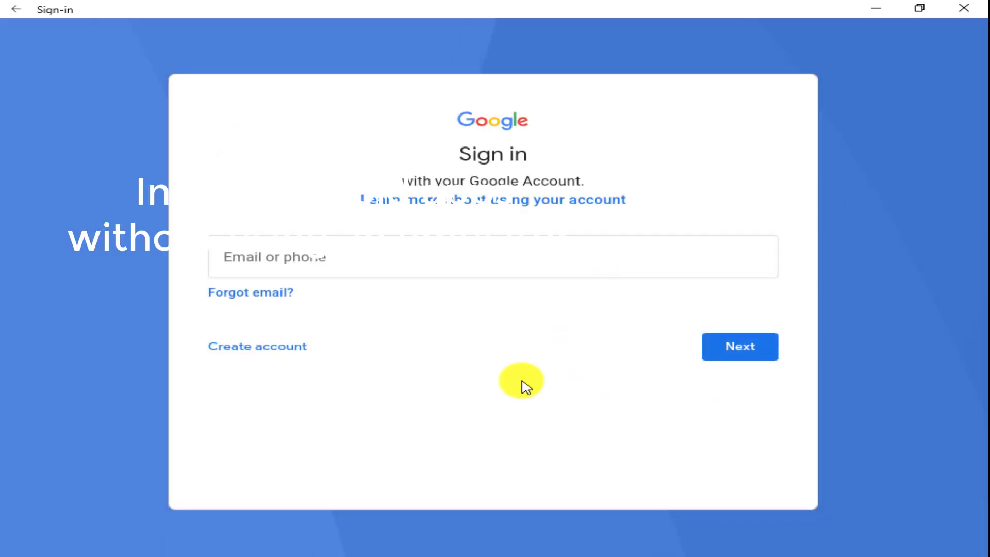
left_click(721, 350)
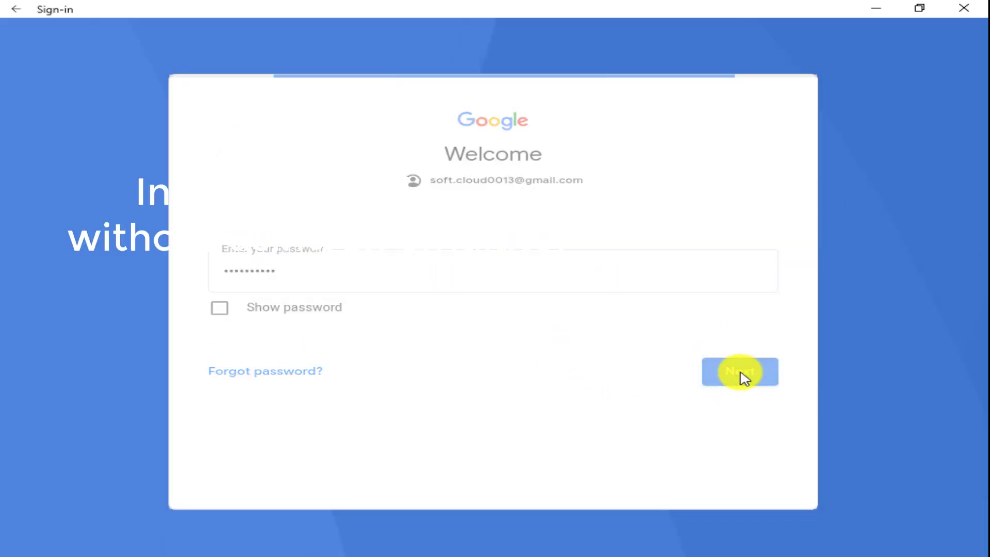
left_click(742, 375)
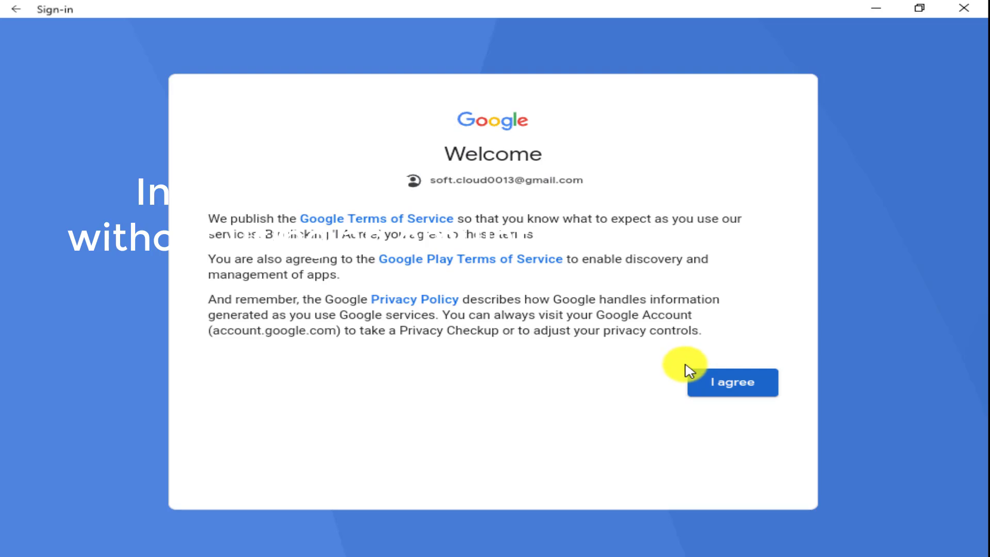
left_click(720, 390)
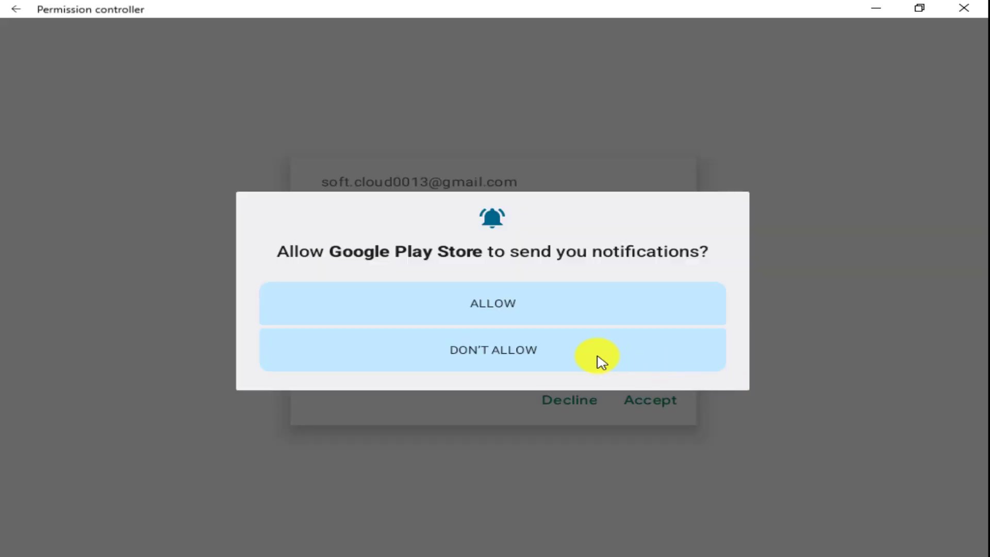
- Decline notifications, accept Play Store terms, and install WhatsApp Messenger
left_click(599, 360)
left_click(640, 401)
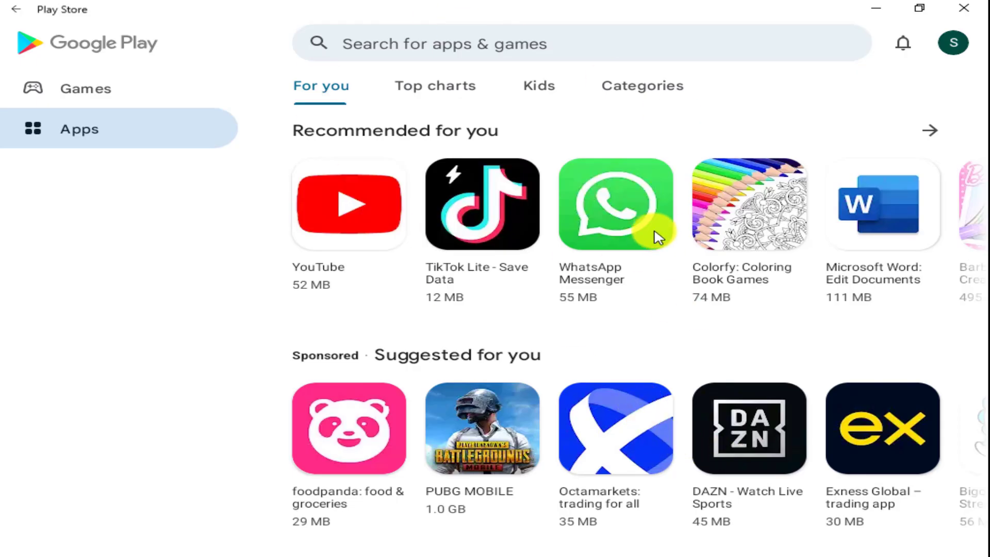
left_click(614, 286)
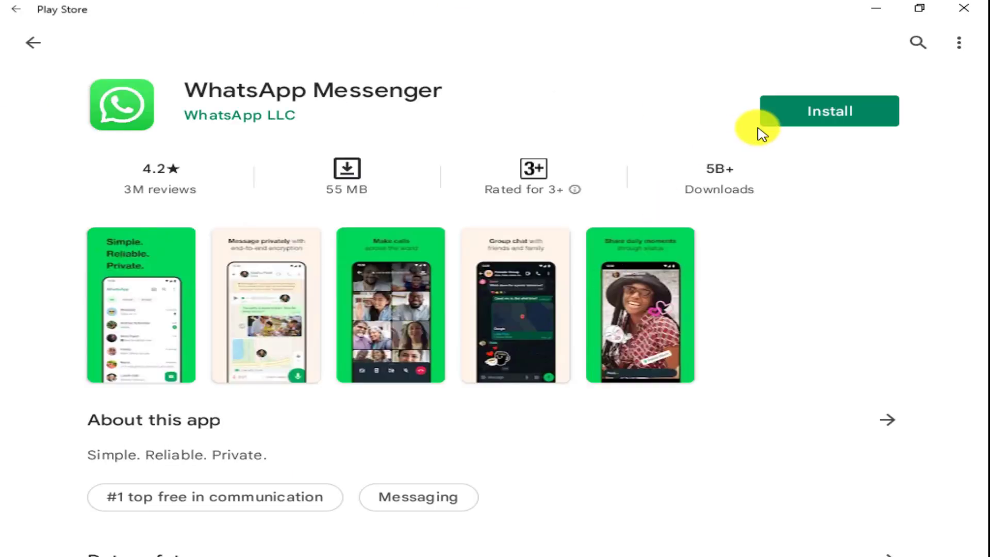
left_click(818, 117)
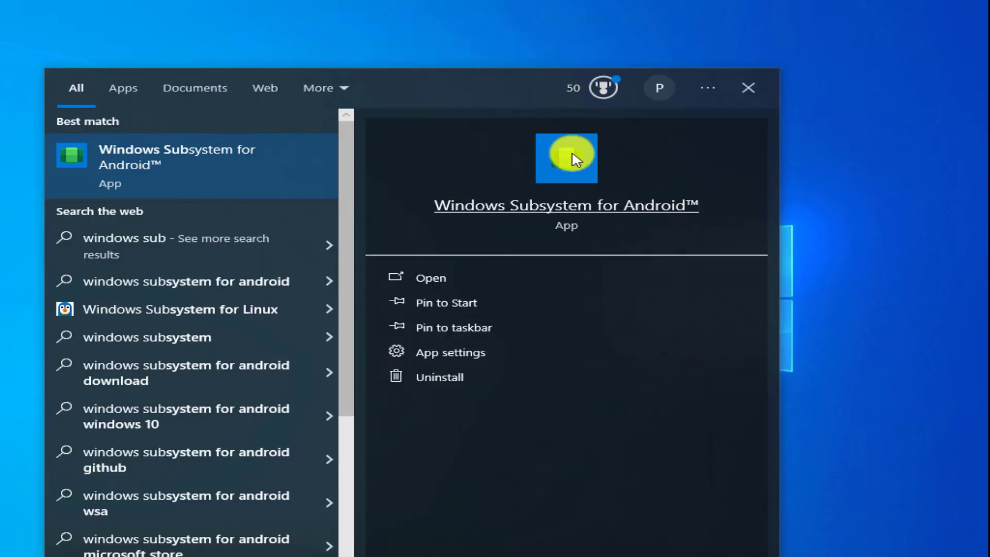
- Turn on Developer mode under Advanced settings in the WSA settings app
left_click(572, 154)
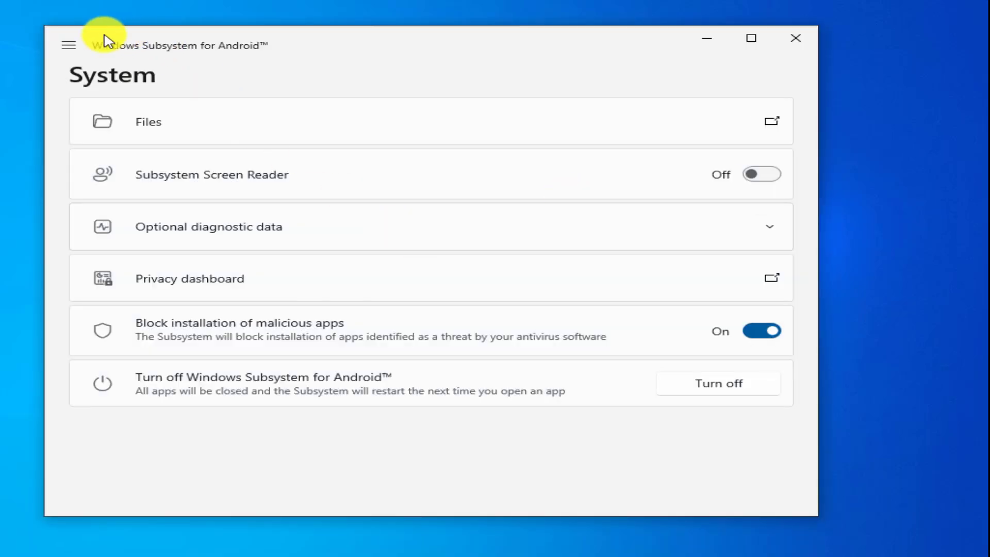
left_click(76, 51)
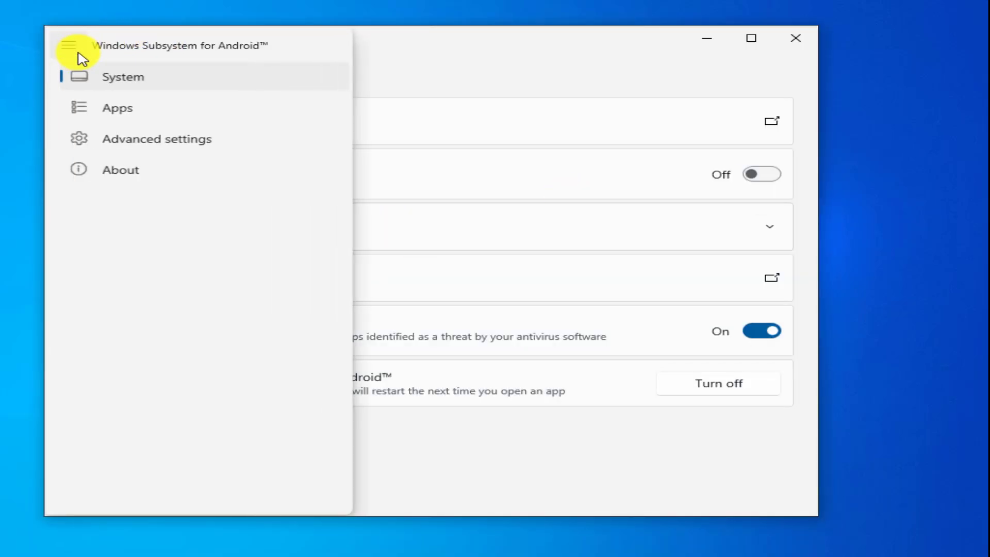
left_click(145, 143)
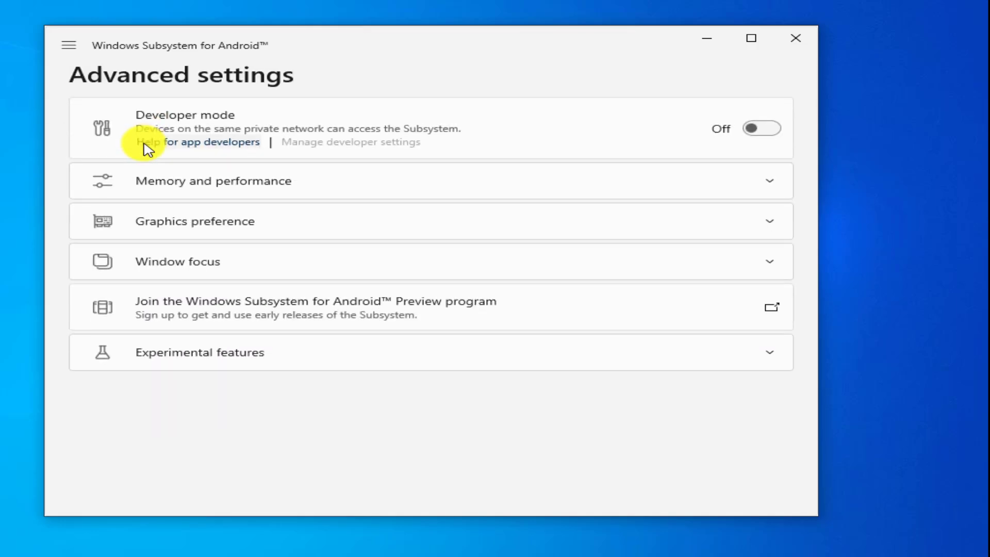
left_click(762, 129)
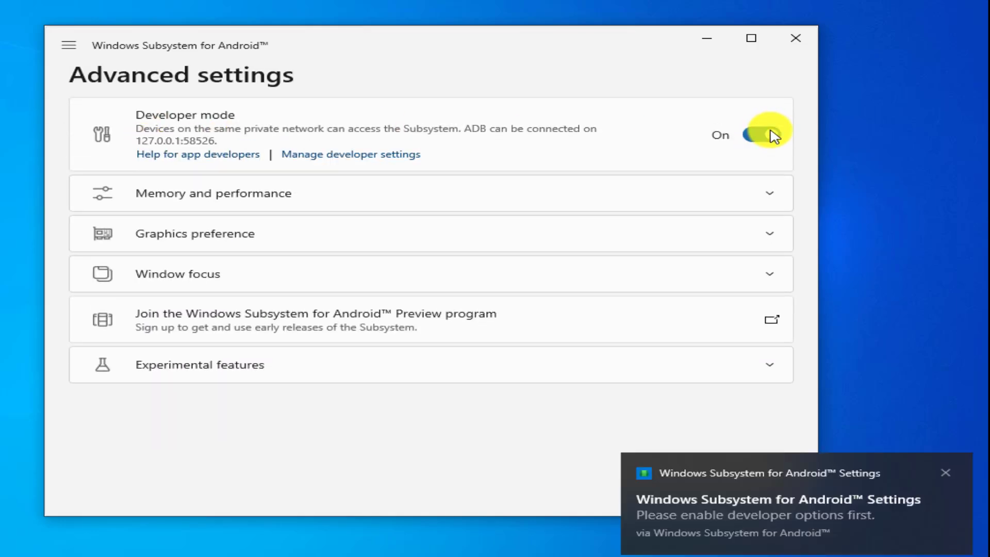
- Confirm USB debugging is enabled in developer options, then close the WSA settings
left_click(351, 155)
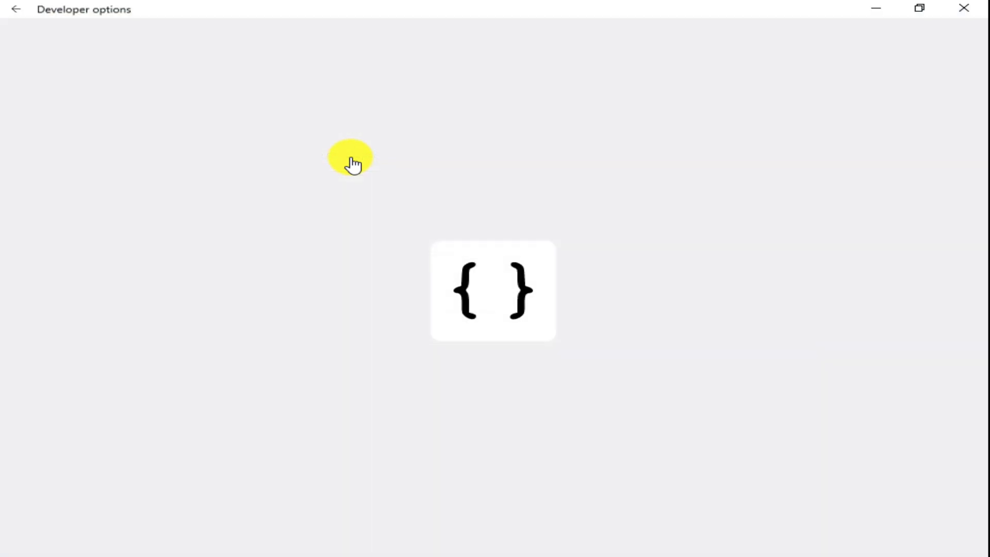
scroll(702, 302, "down", 5)
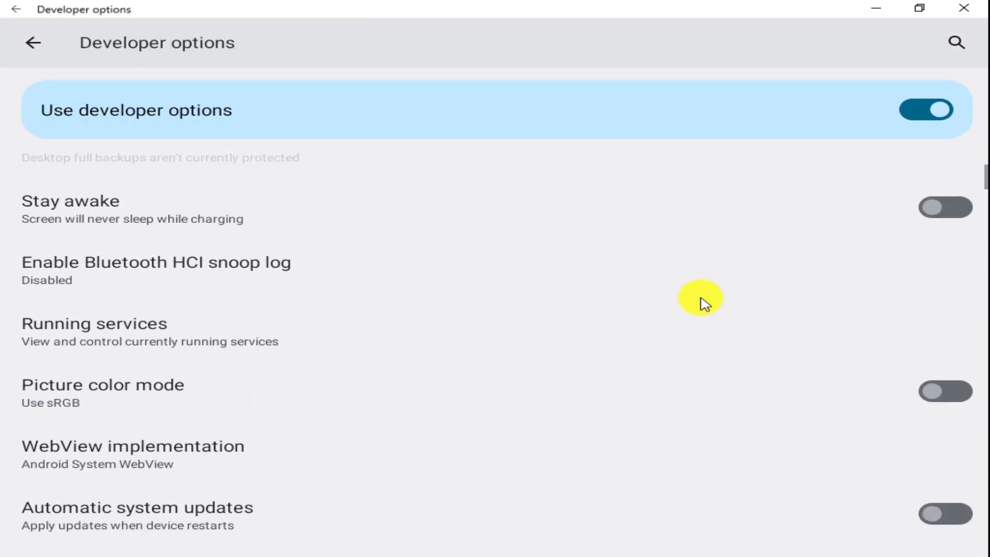
scroll(704, 303, "down", 5)
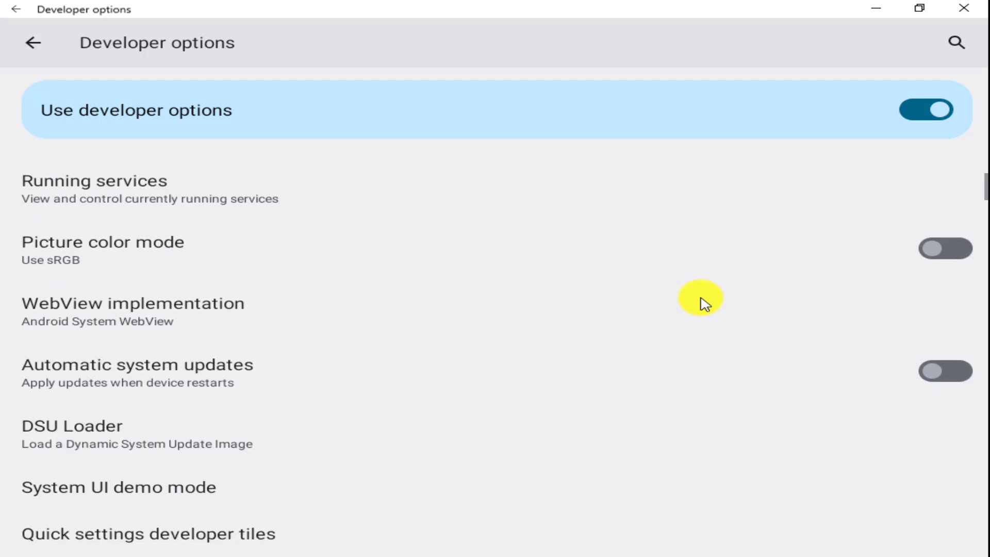
scroll(704, 303, "down", 2)
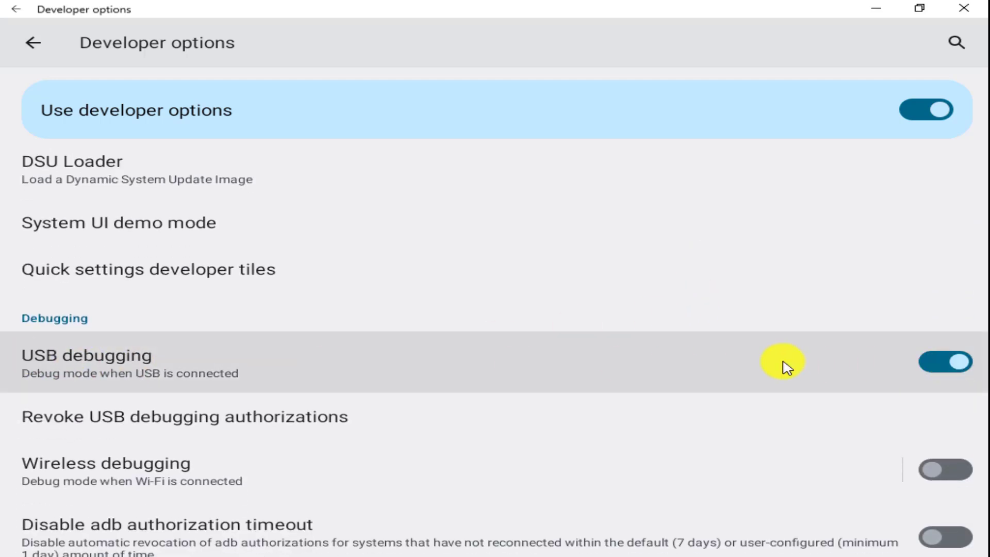
left_click(33, 45)
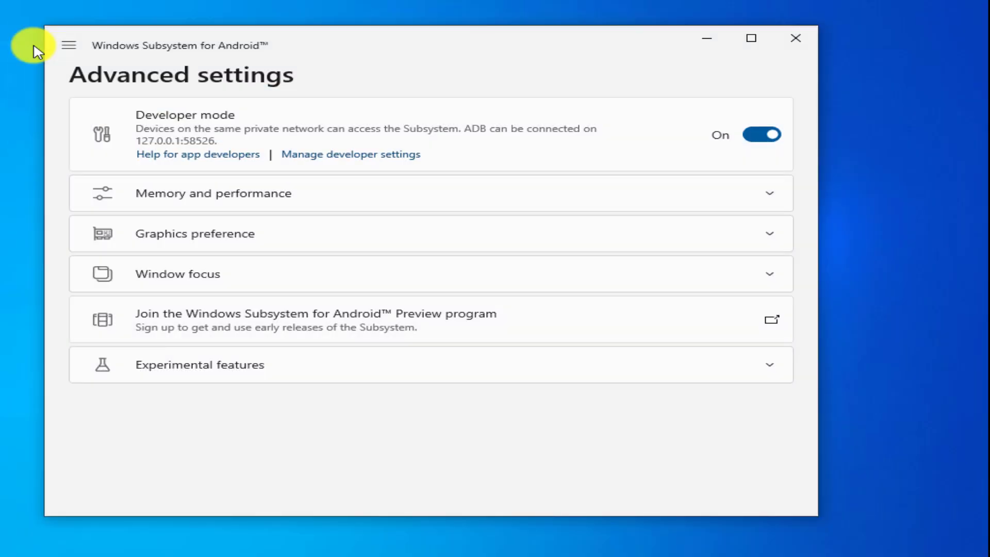
left_click(817, 42)
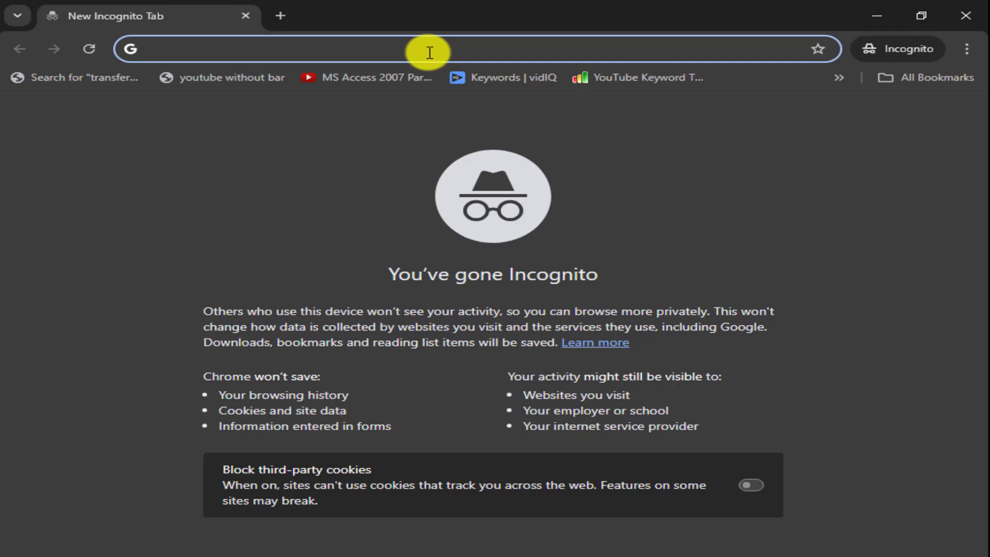
- Load the wsa_pacman GitHub repository page in Chrome from the pasted URL
right_click(429, 52)
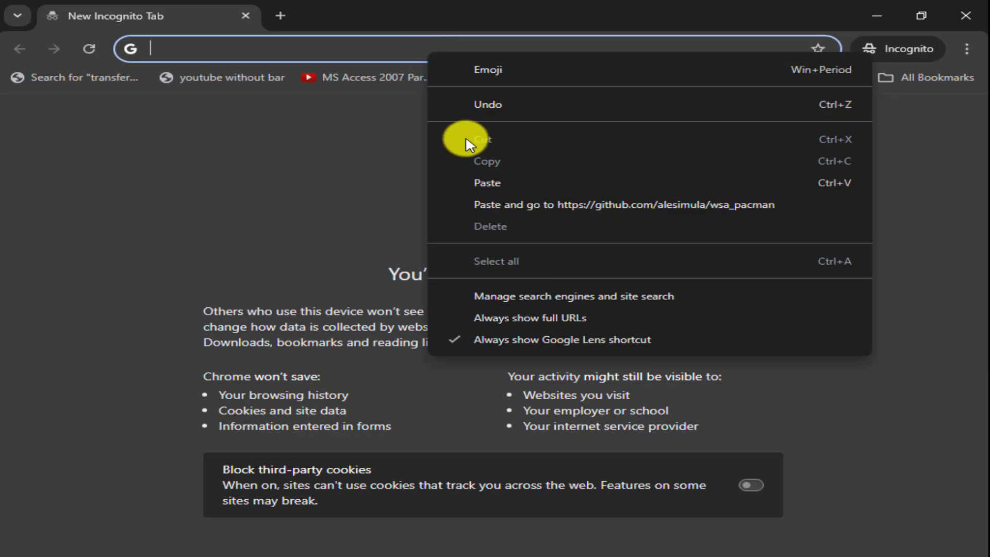
left_click(489, 182)
key("Return")
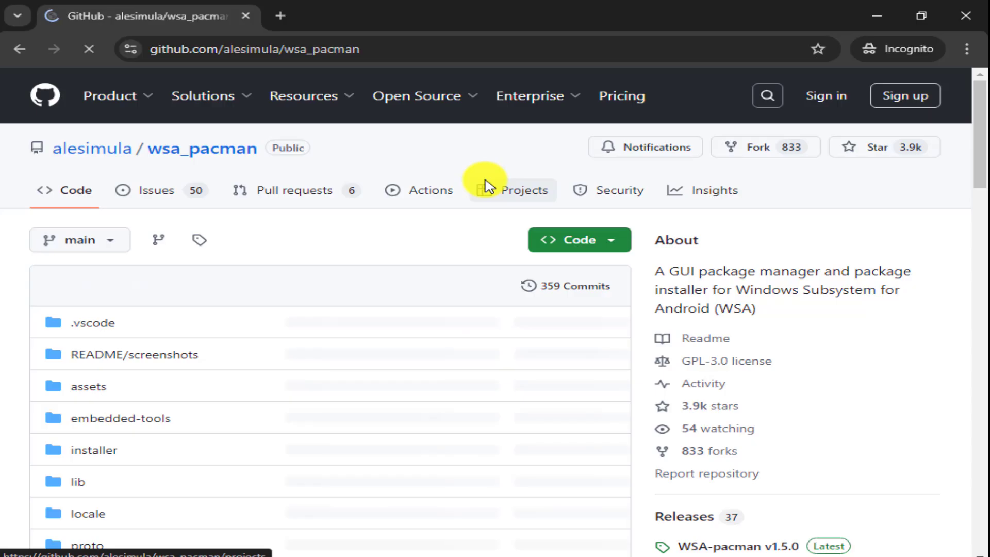
scroll(685, 267, "down", 5)
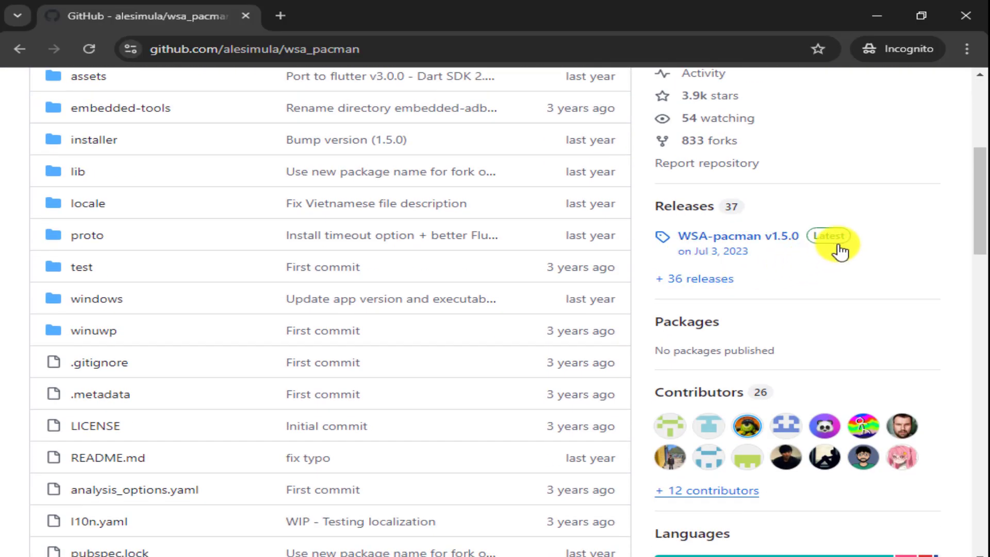
- Save WSA-pacman-v1.5.0-installer.exe from the v1.5.0 release
left_click(779, 240)
scroll(553, 317, "down", 4)
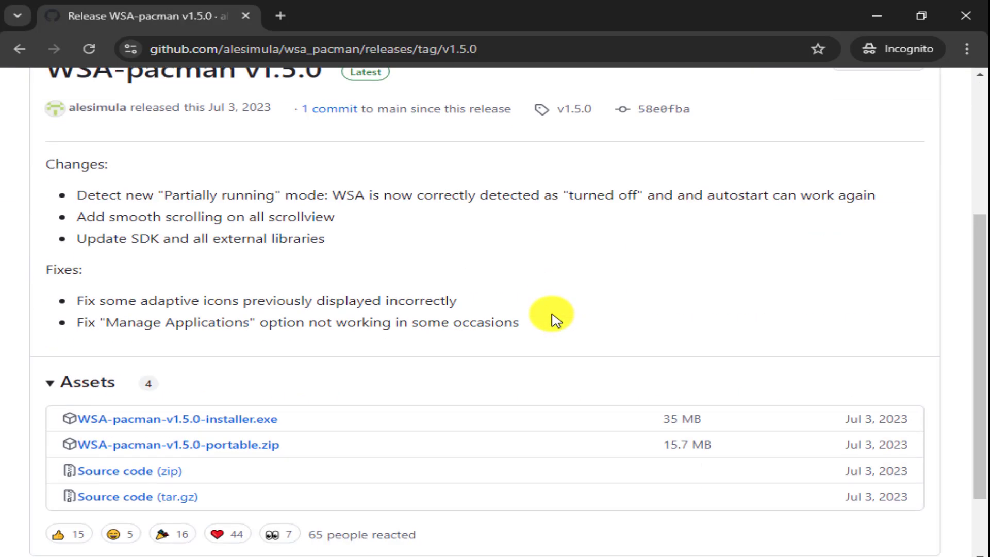
scroll(553, 317, "down", 2)
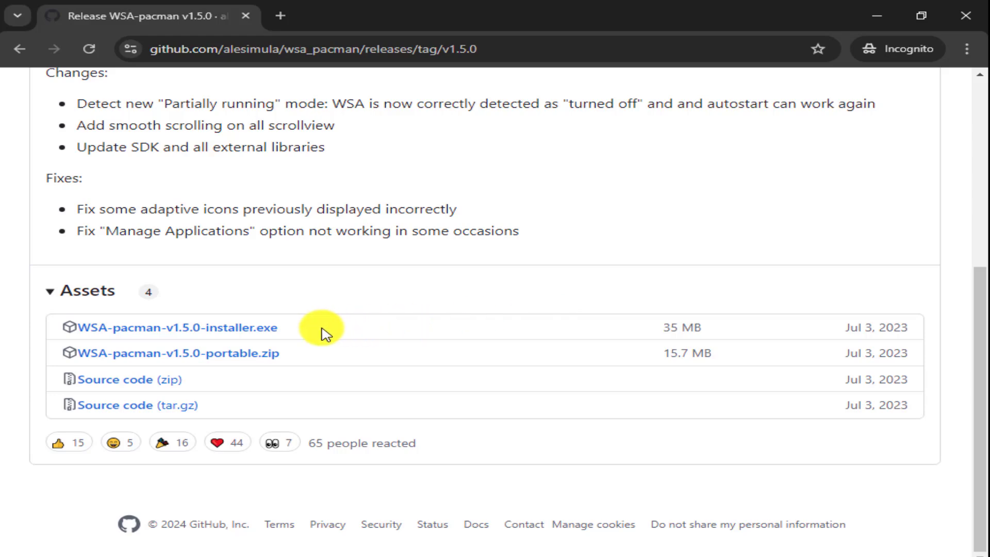
left_click(251, 330)
left_click(666, 404)
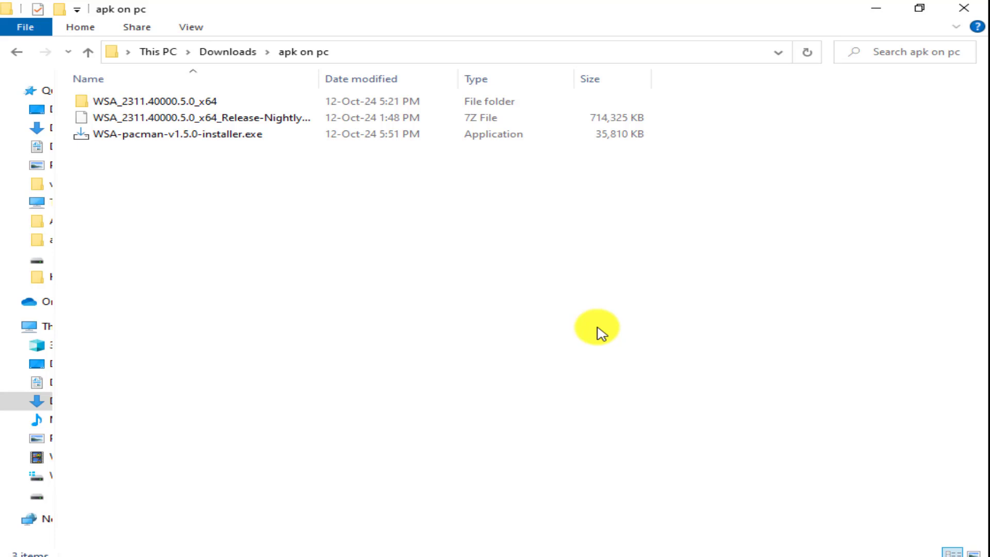
- Install WSA PacMan with default folders and .apk/.xapk associations, restart later, then search 'wsa'
double_click(195, 136)
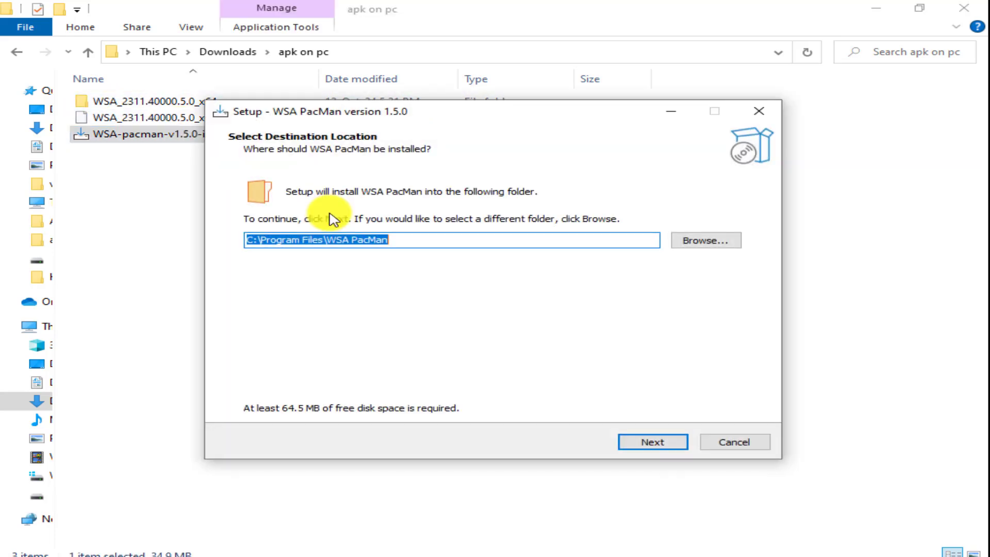
left_click(666, 441)
left_click(668, 442)
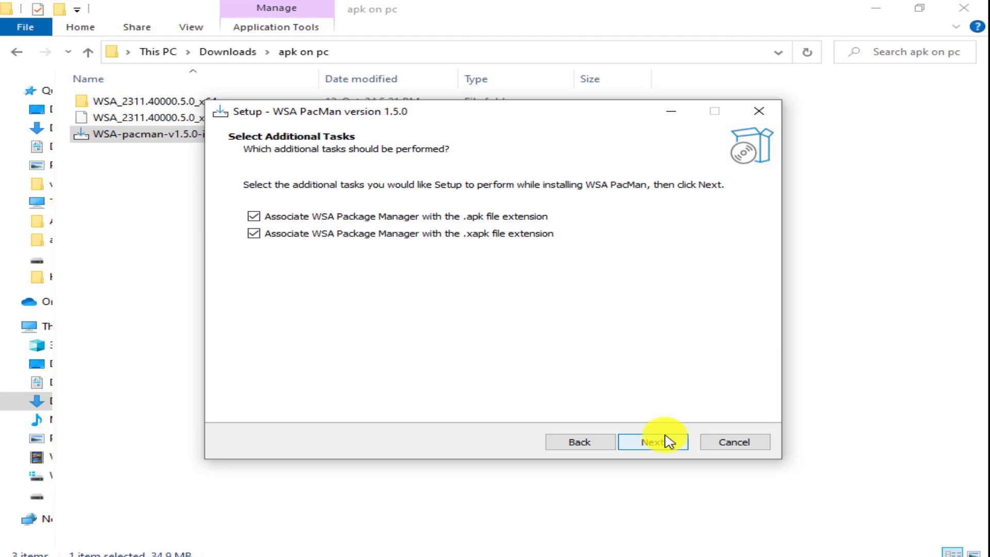
left_click(669, 442)
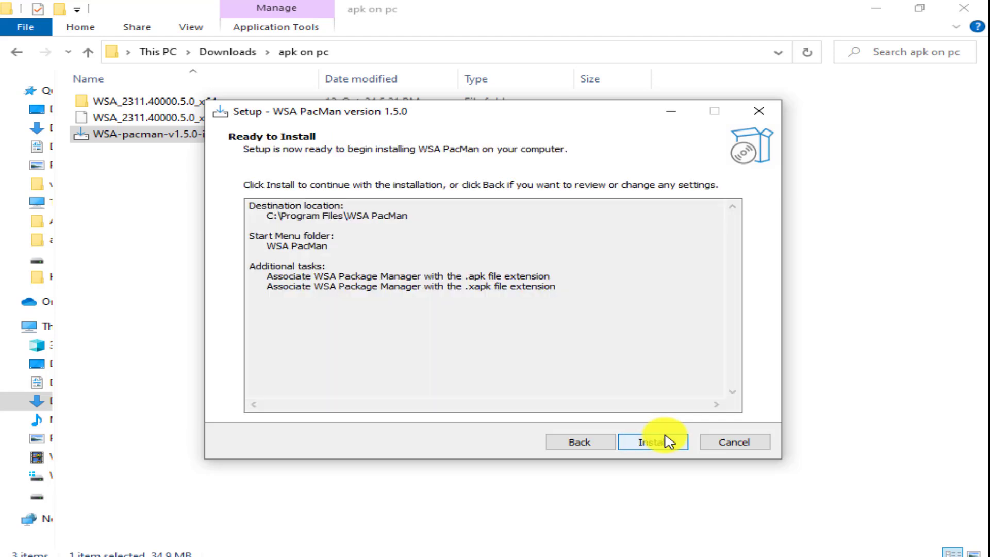
left_click(669, 442)
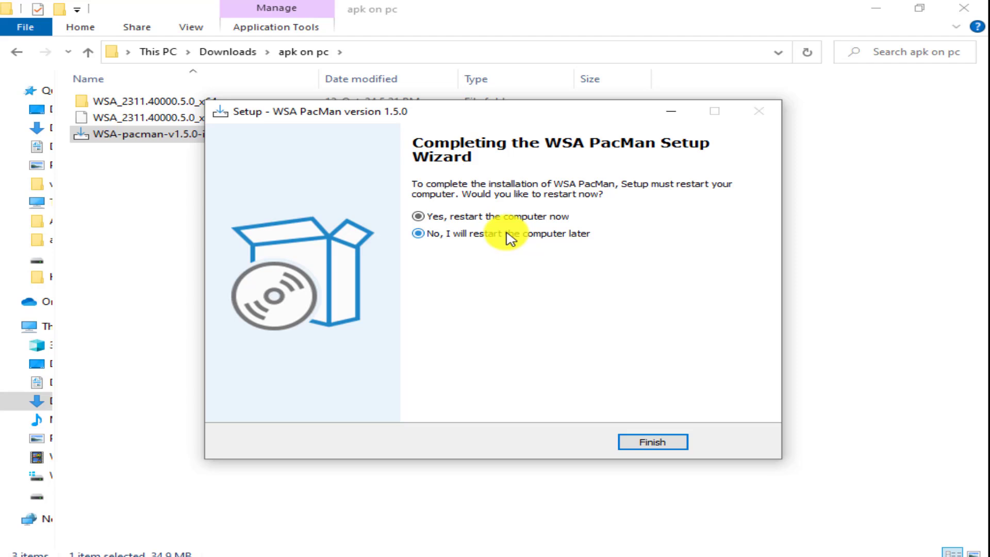
left_click(653, 442)
key("super")
type("wsa")
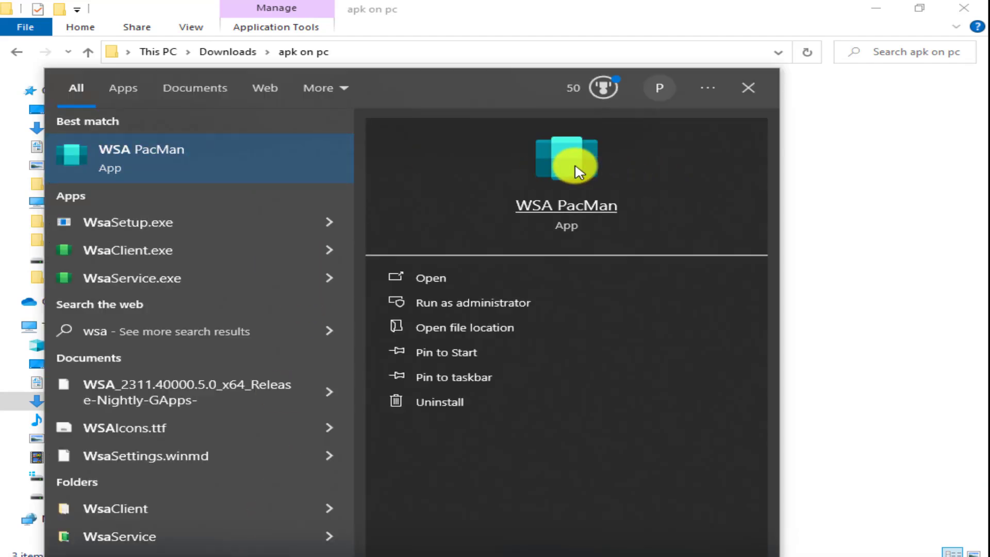
- Launch WSA PacMan, always allow ADB debugging from this computer, and close it once connected
left_click(578, 171)
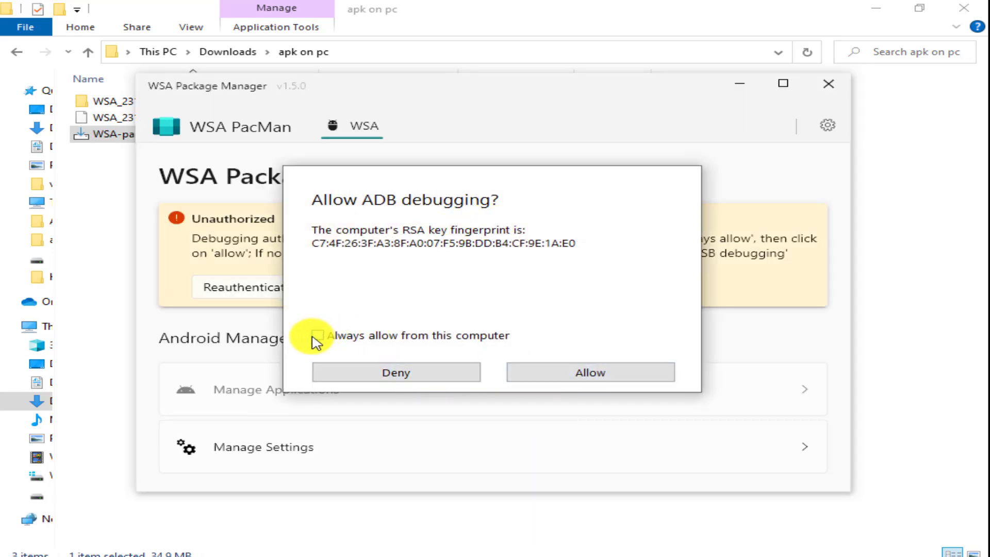
left_click(316, 336)
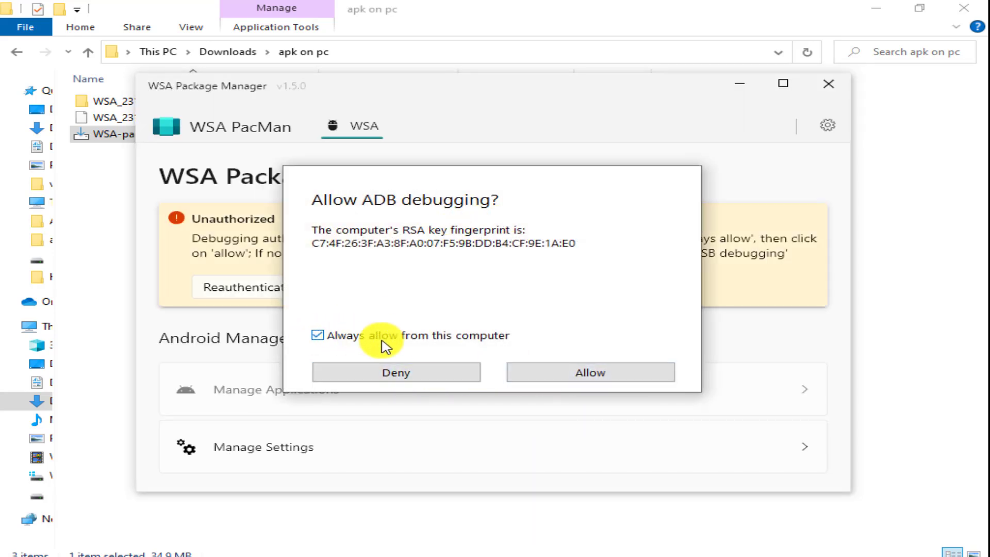
left_click(614, 374)
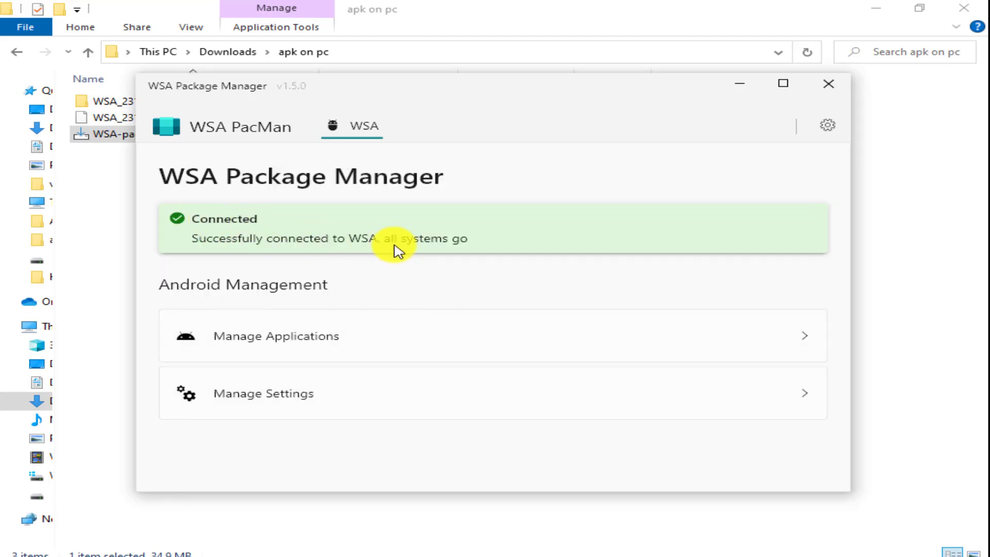
left_click(829, 83)
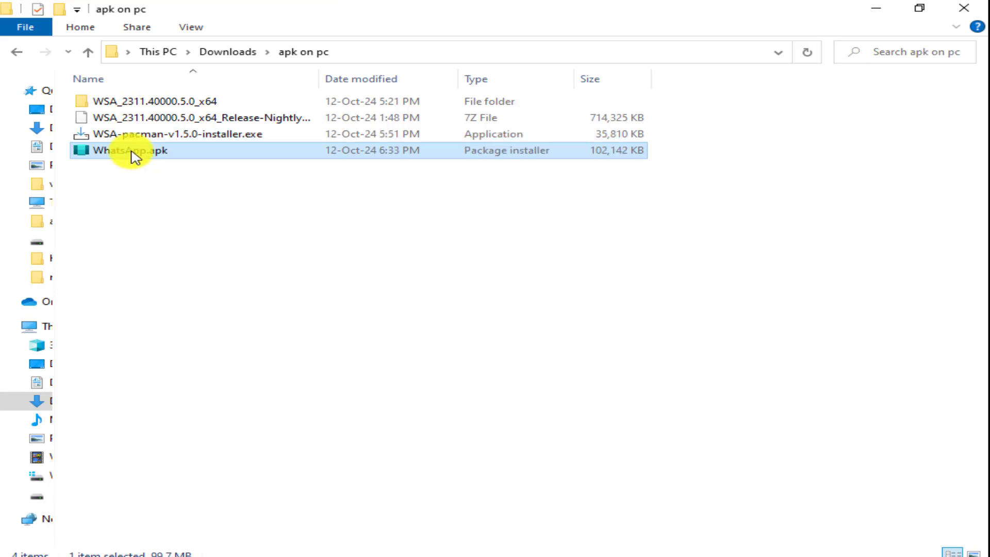
- Install WhatsApp.apk through the WSA PacMan package installer
double_click(135, 152)
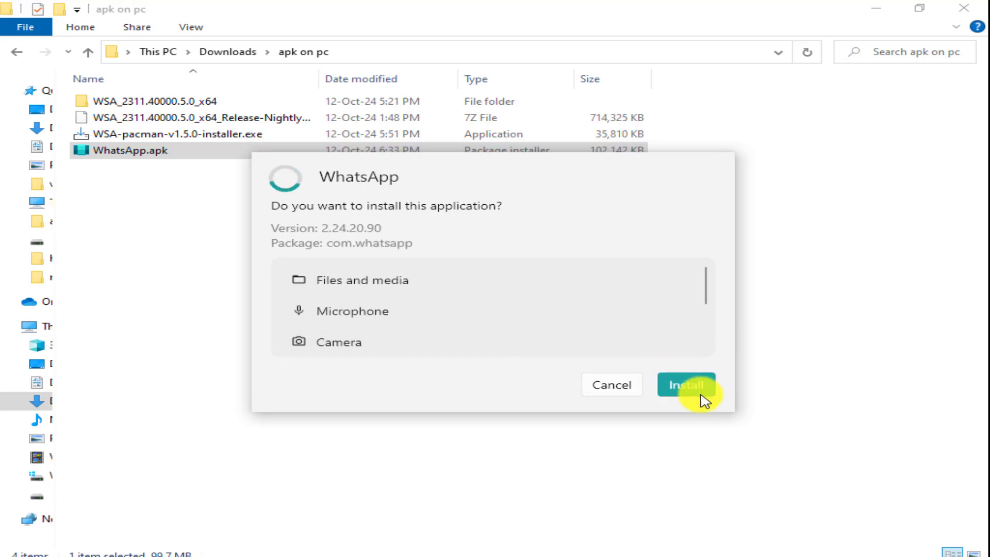
left_click(699, 392)
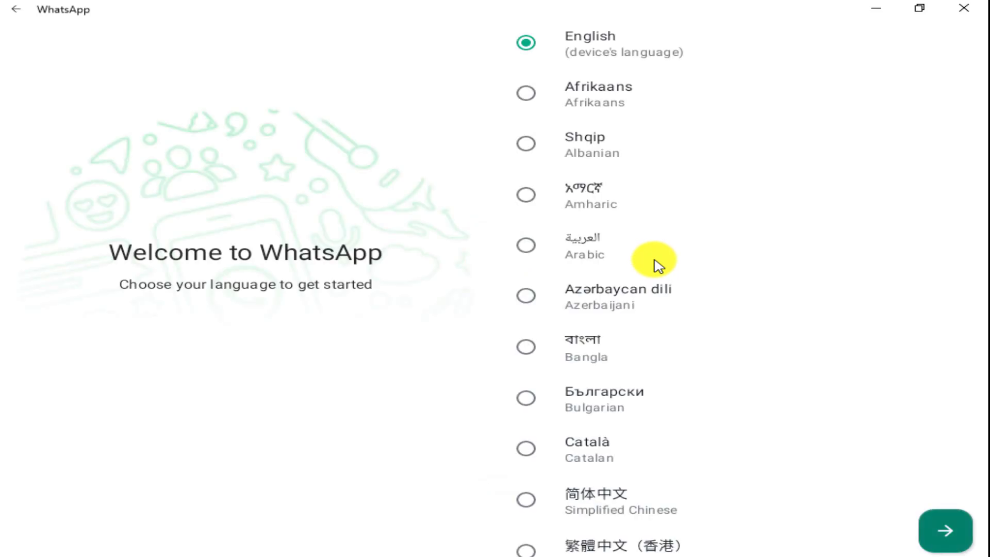
- Keep English, agree to the terms, and choose Register new account from the three-dot menu
left_click(945, 533)
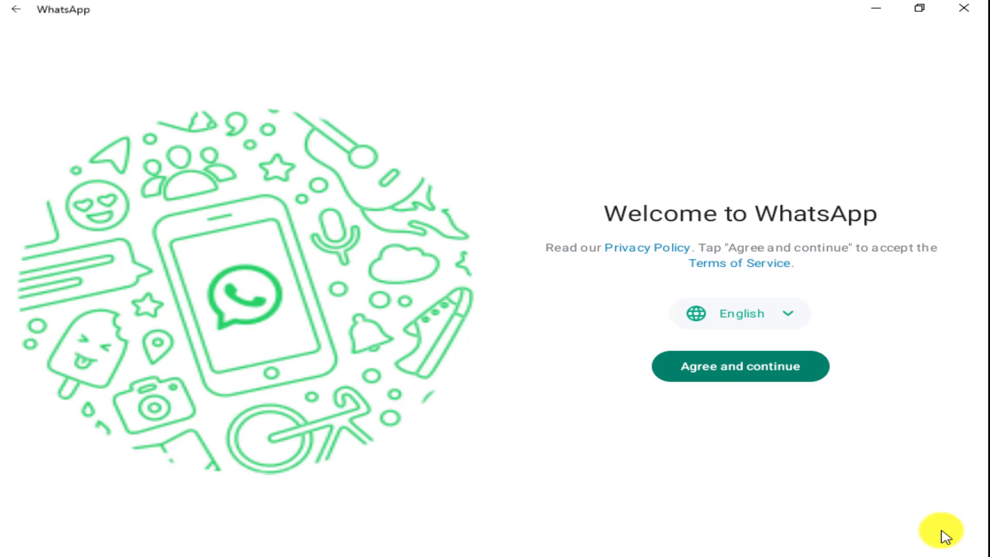
left_click(788, 375)
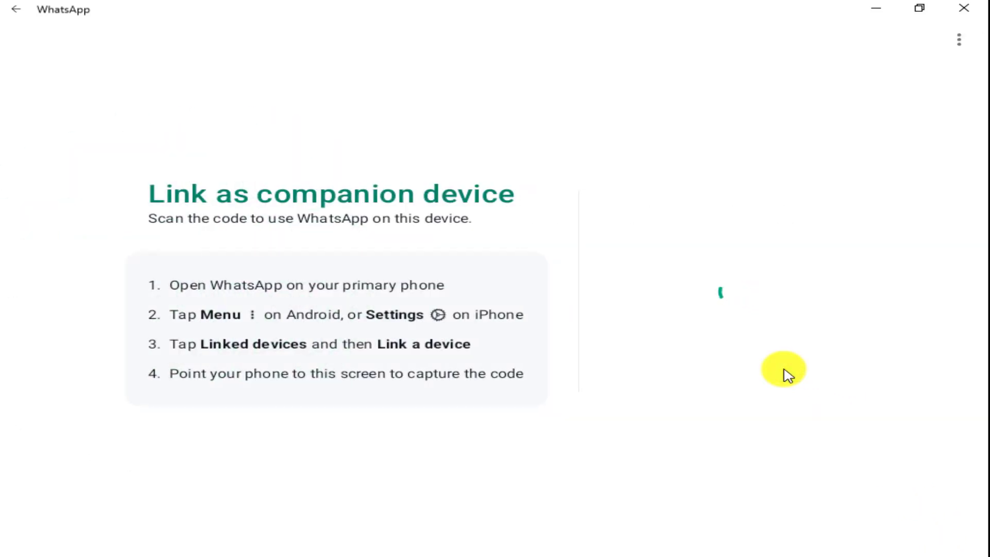
left_click(954, 47)
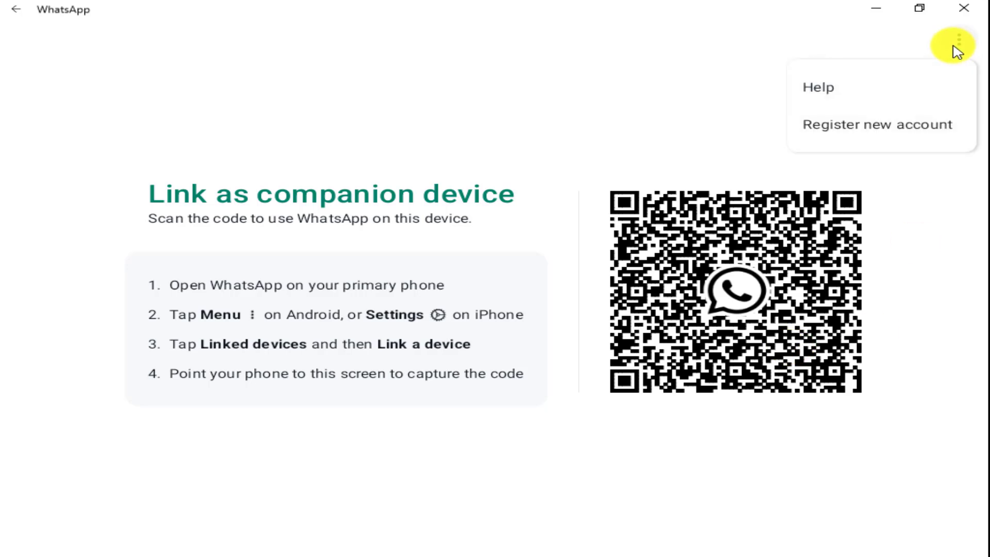
left_click(880, 130)
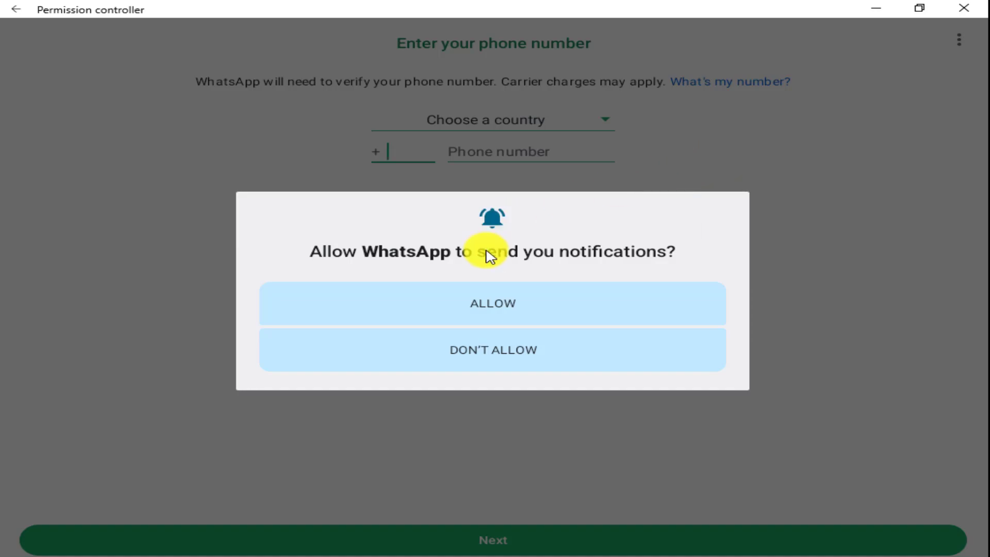
- Allow notifications, enter and confirm the +92 Pakistan phone number, then enter the six-digit verification code
left_click(474, 313)
type("92")
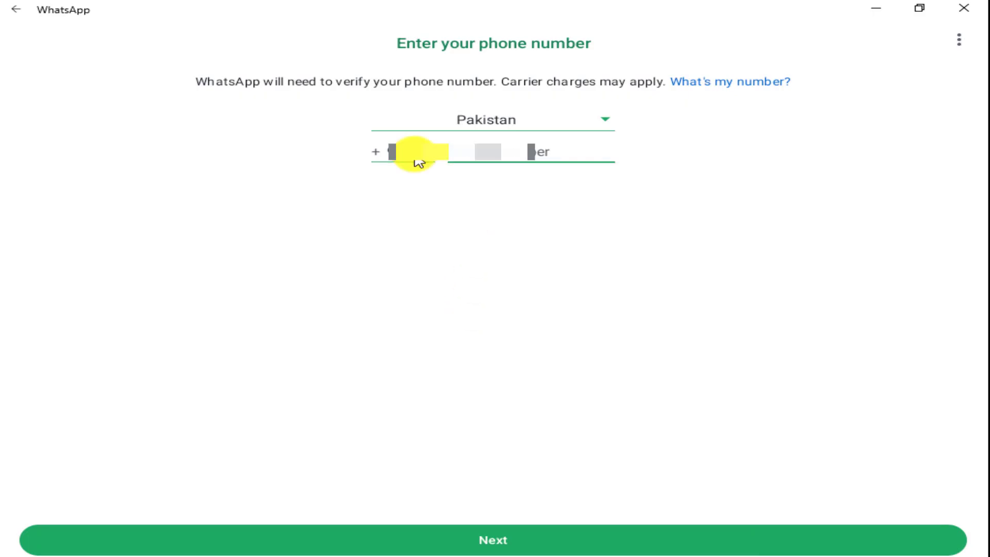
type("••")
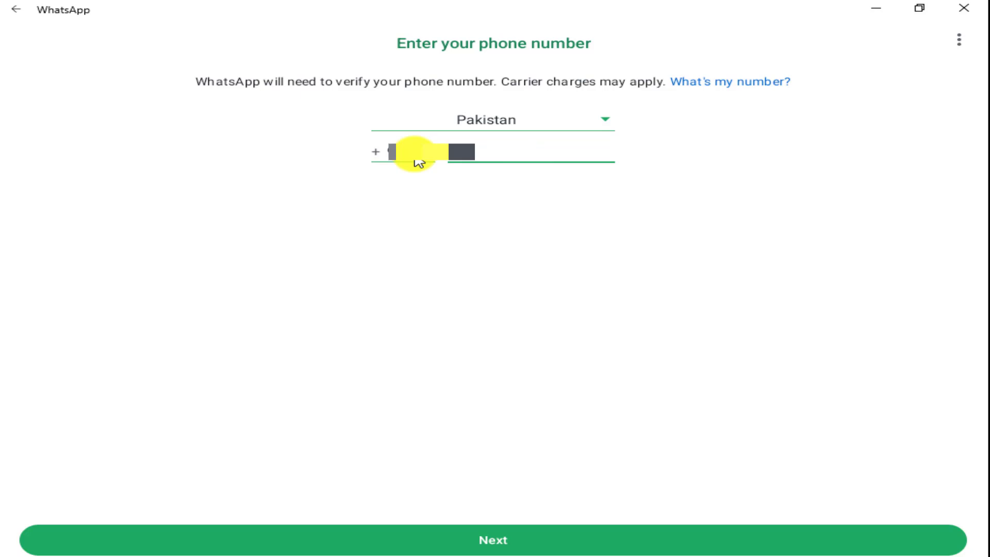
type("••••••")
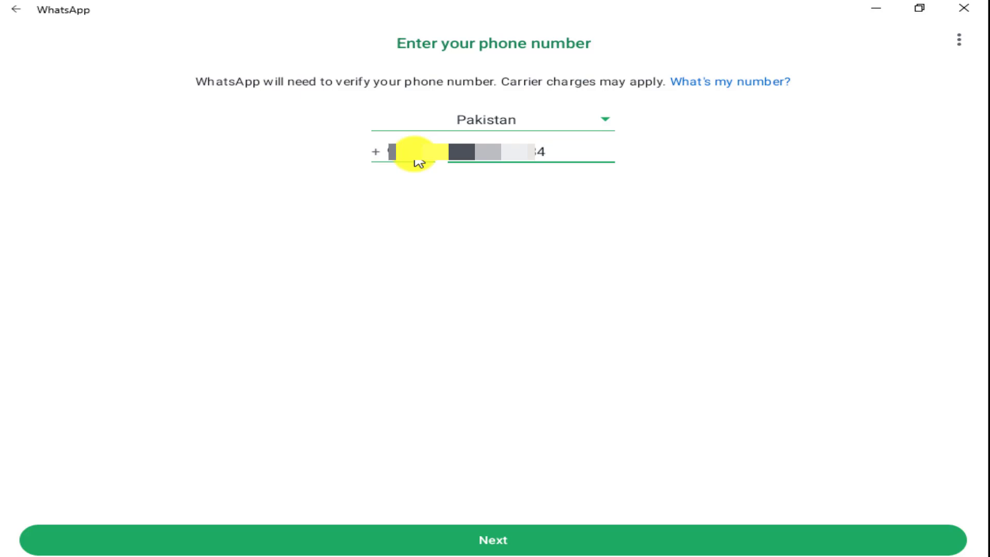
key("Return")
left_click(689, 324)
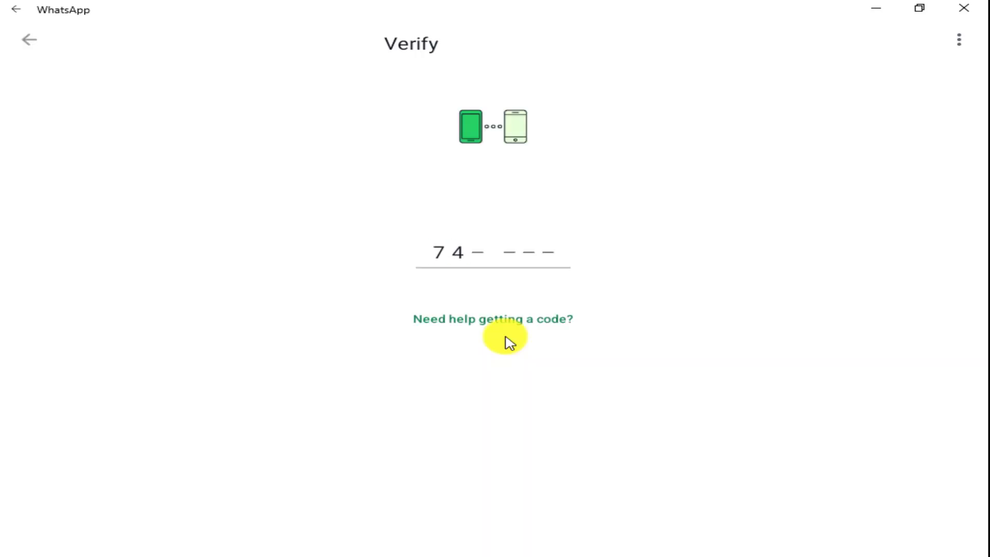
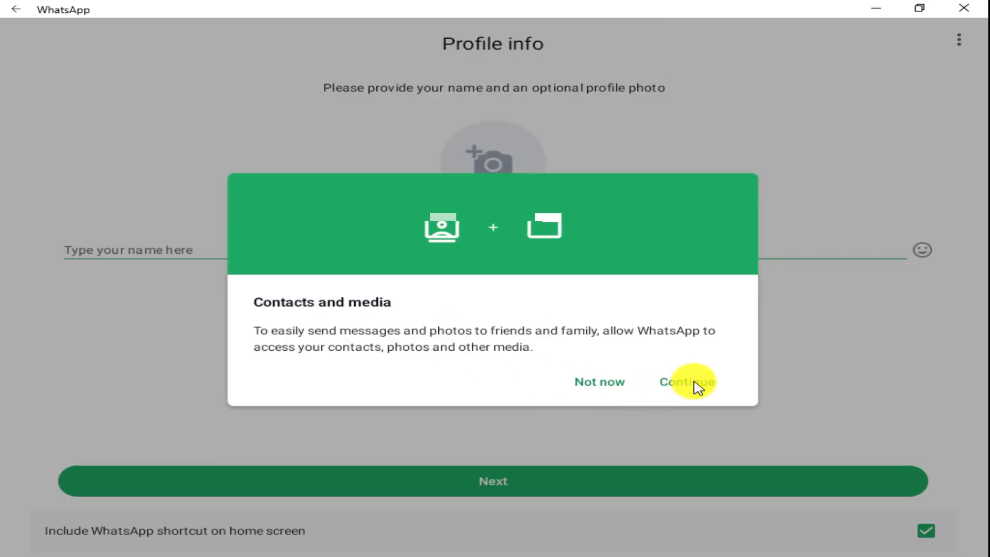
- Grant WhatsApp access to contacts, music and audio, and photos and videos
left_click(697, 386)
left_click(598, 312)
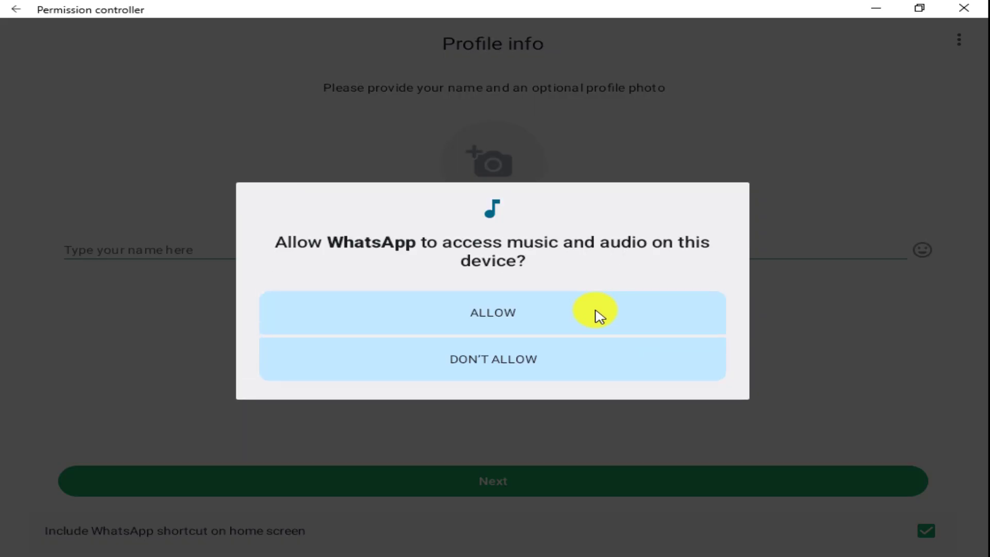
left_click(597, 312)
left_click(597, 312)
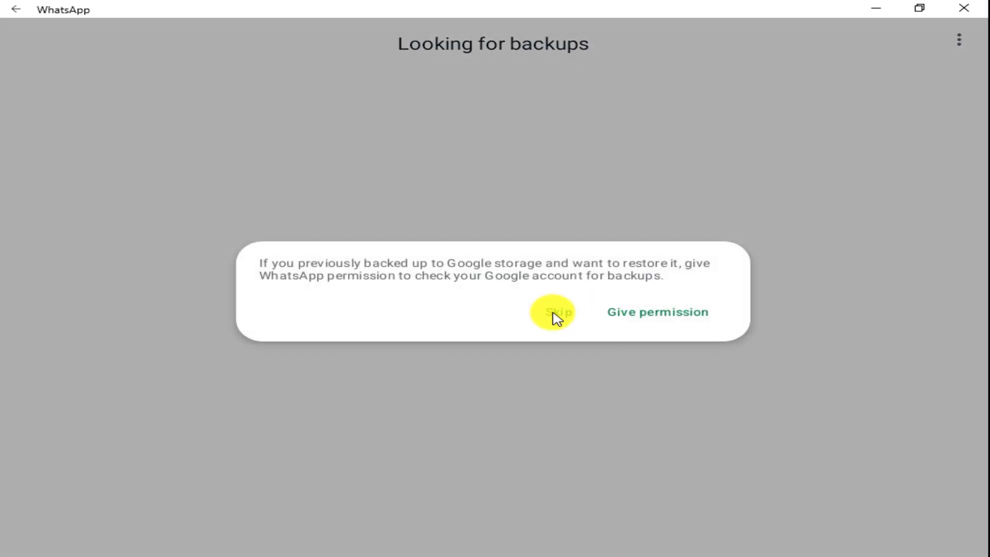
- Skip the Google backup restore, finish the profile info step, and start a new contact
left_click(556, 315)
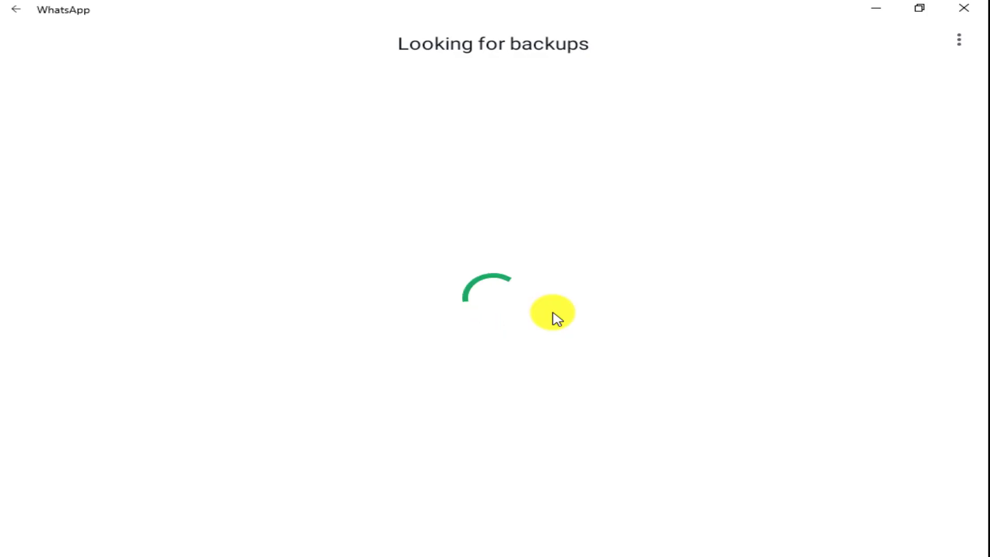
left_click(256, 254)
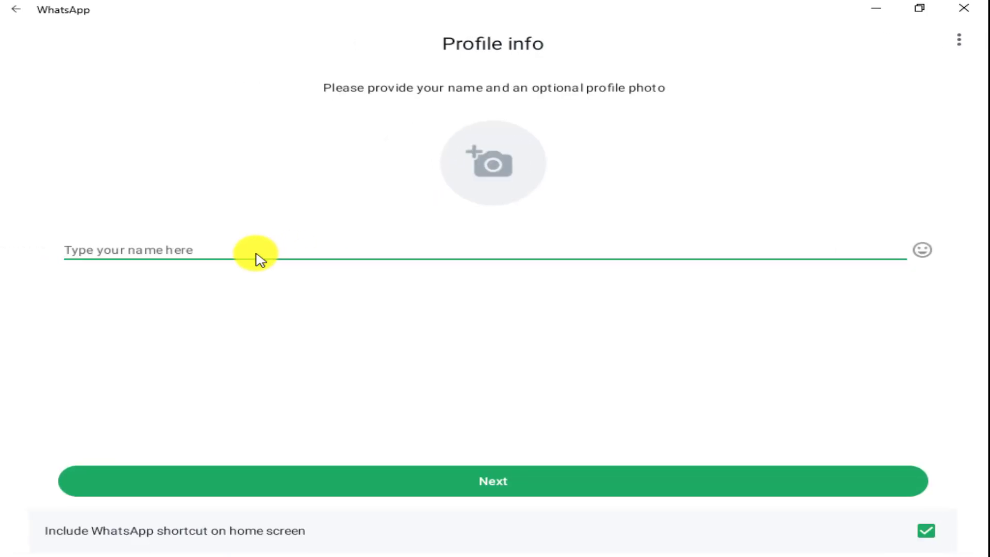
left_click(635, 485)
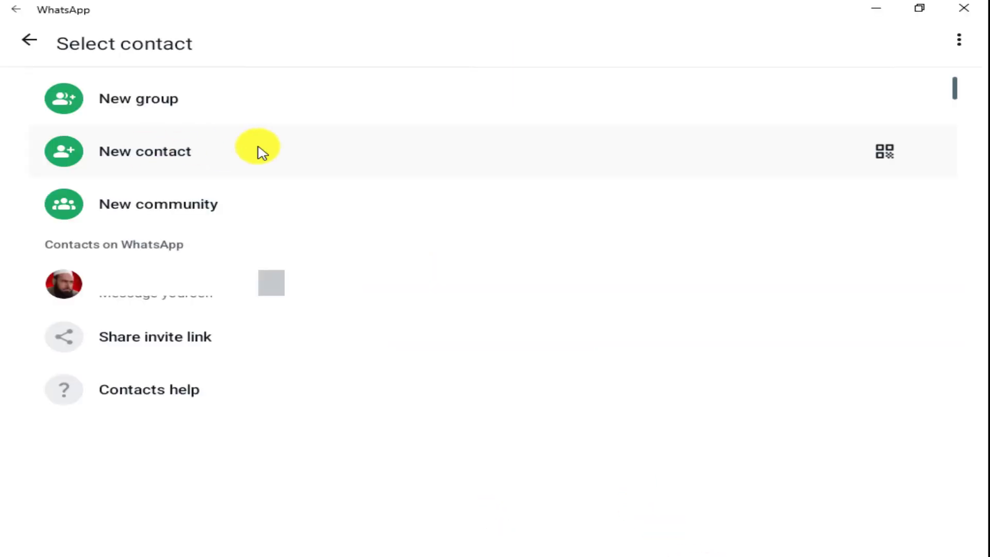
left_click(172, 155)
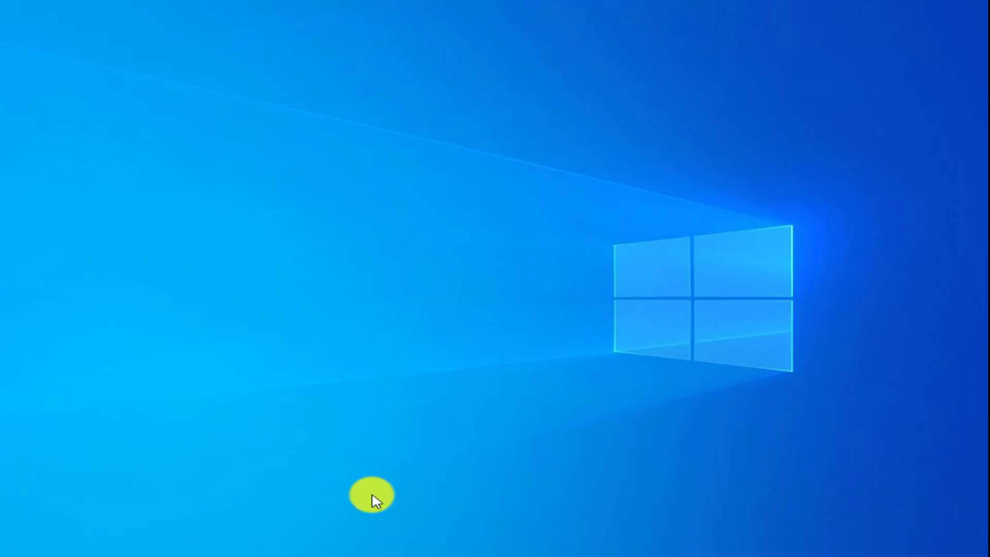
- Open Settings > Apps & features and search the installed apps for 'what'
key("super+x")
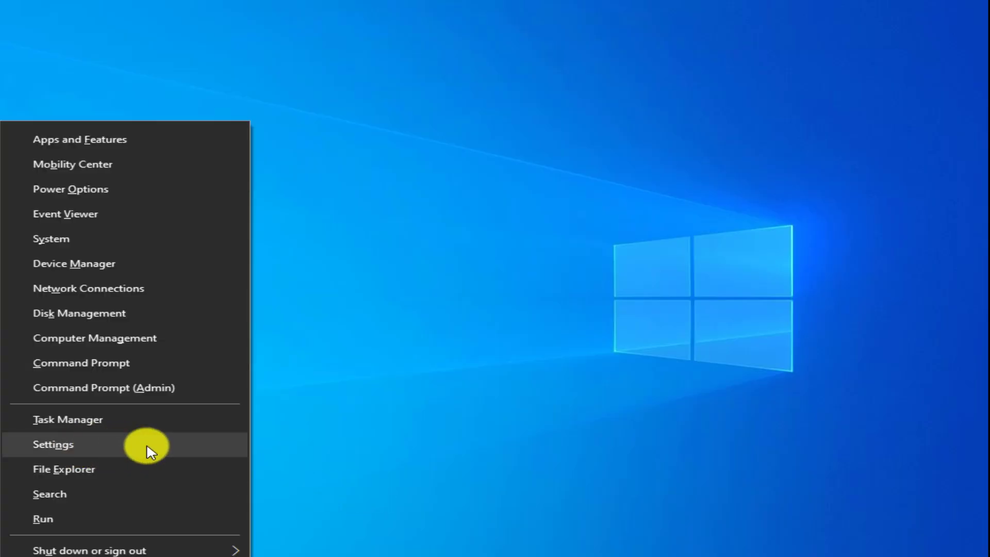
left_click(62, 445)
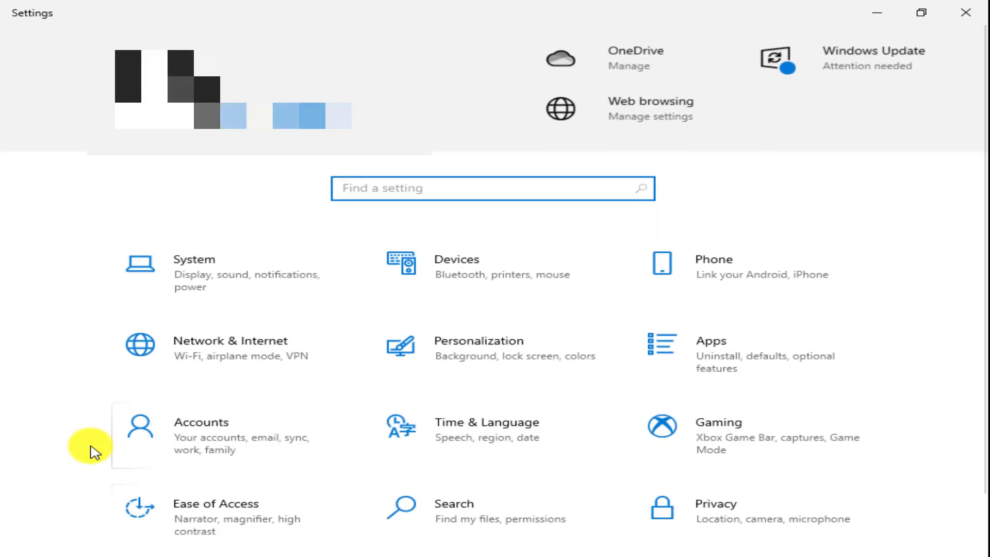
left_click(691, 347)
type("w")
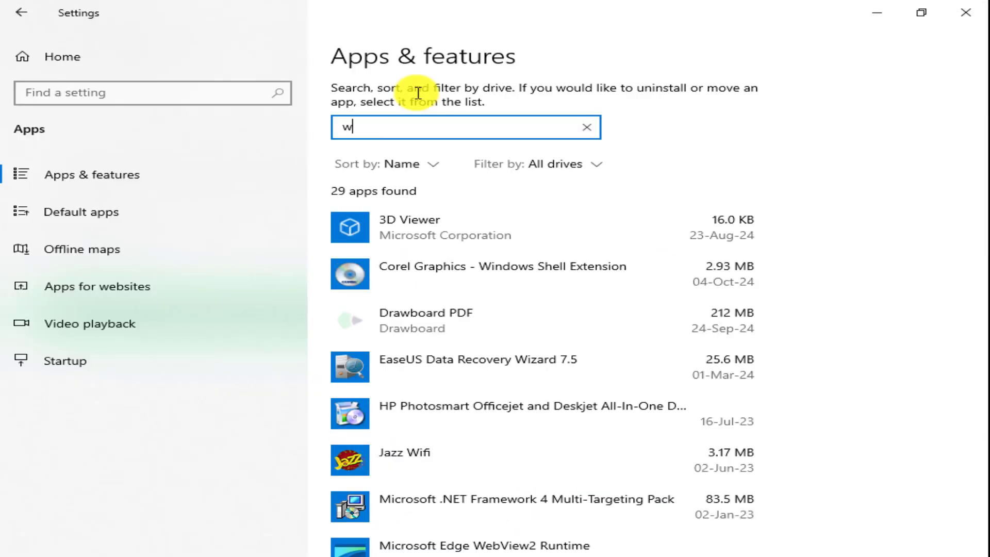
type("hat")
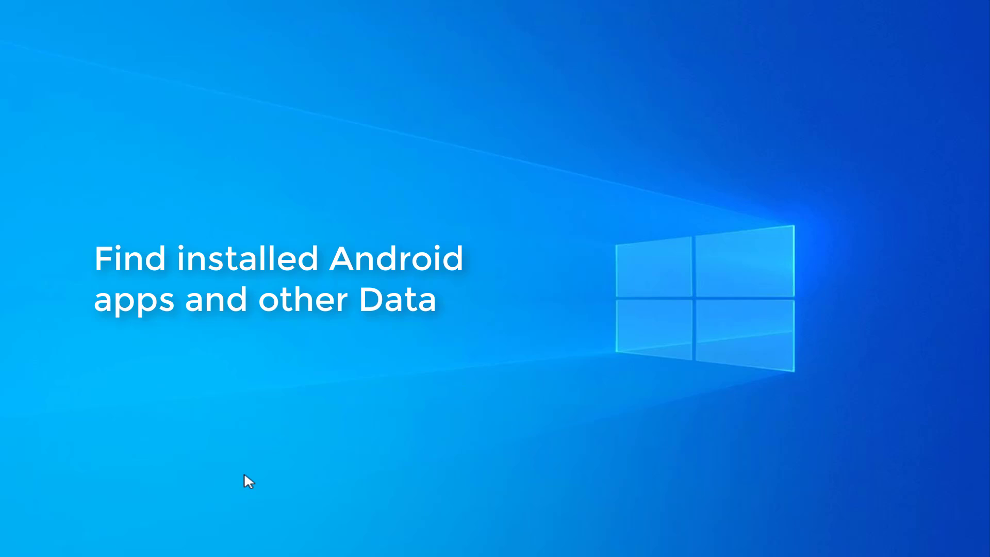
- Find Windows Subsystem for Android through Windows search and launch its Files browser
key("super+s")
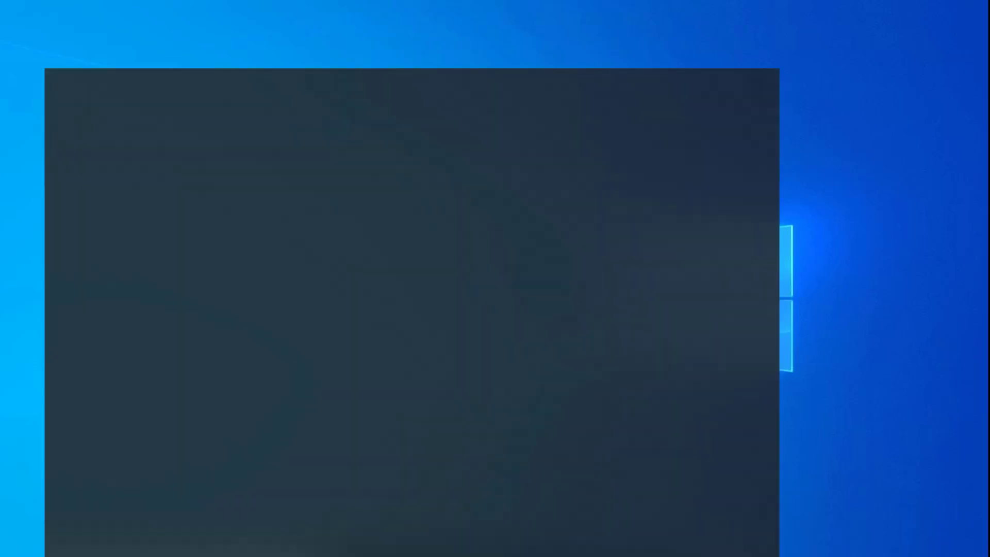
type("what")
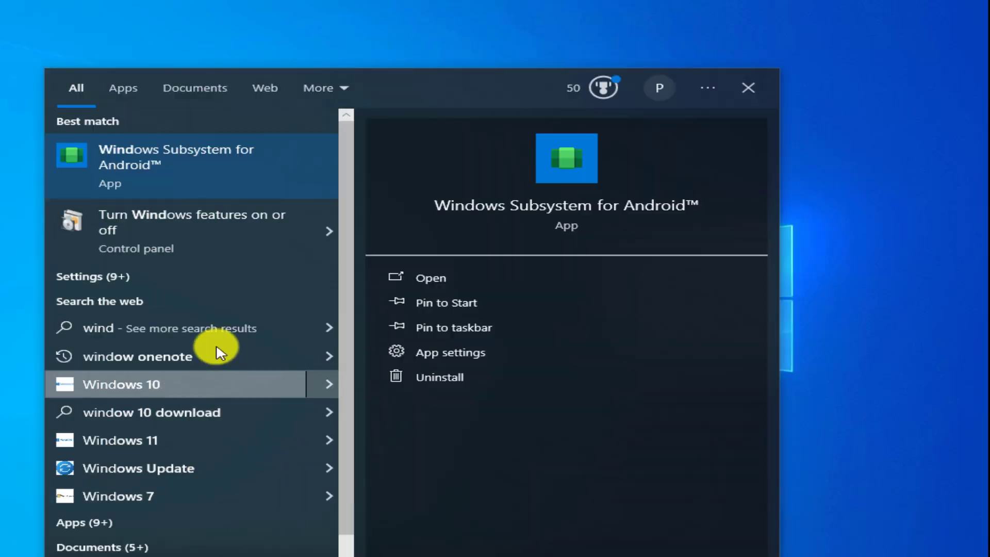
left_click(573, 172)
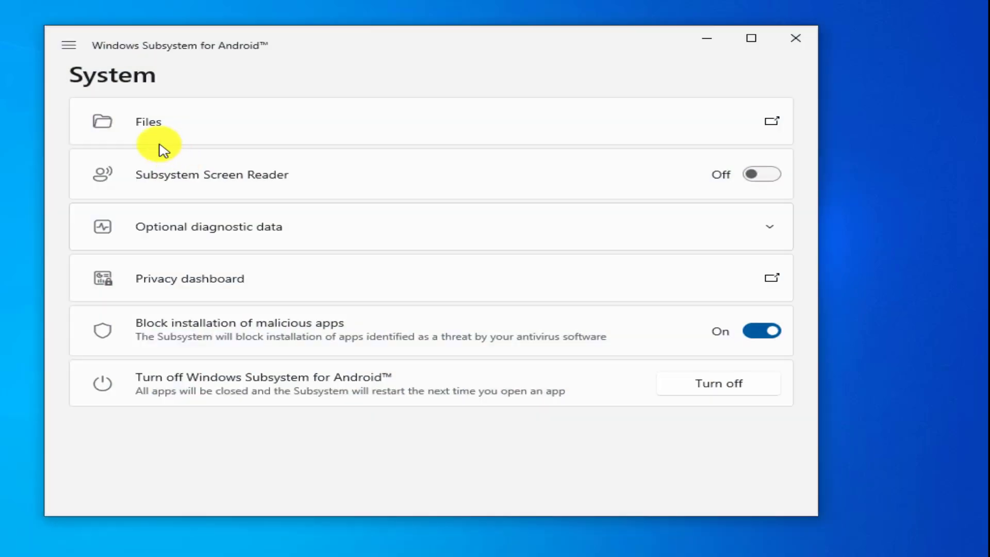
left_click(771, 121)
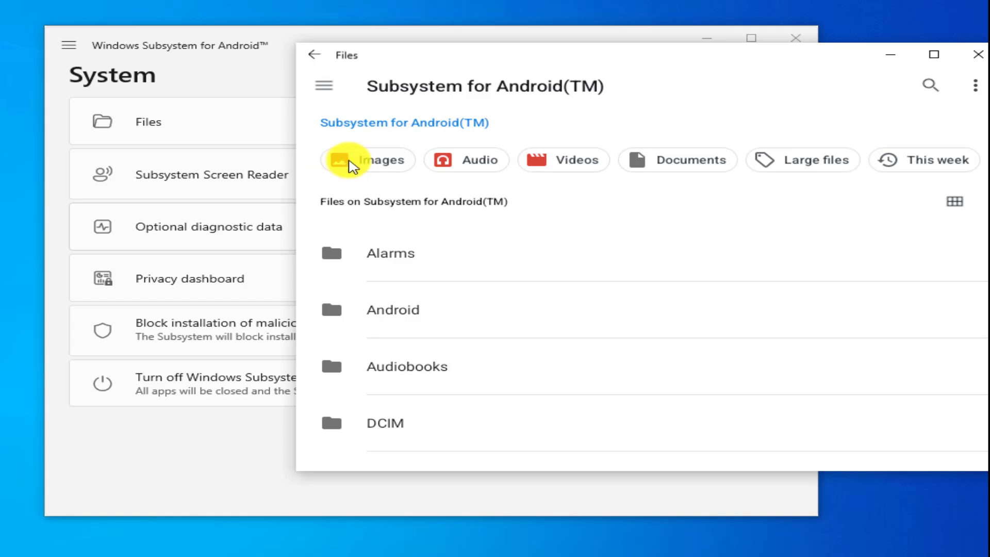